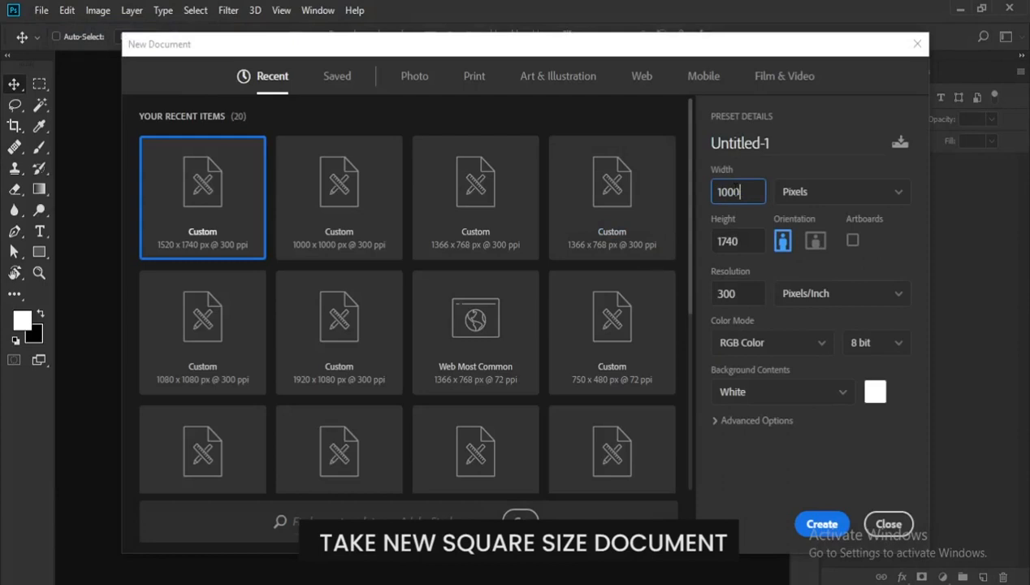
- Set the new document's height to 1000 pixels to make it square and create it
click(724, 239)
text(1)
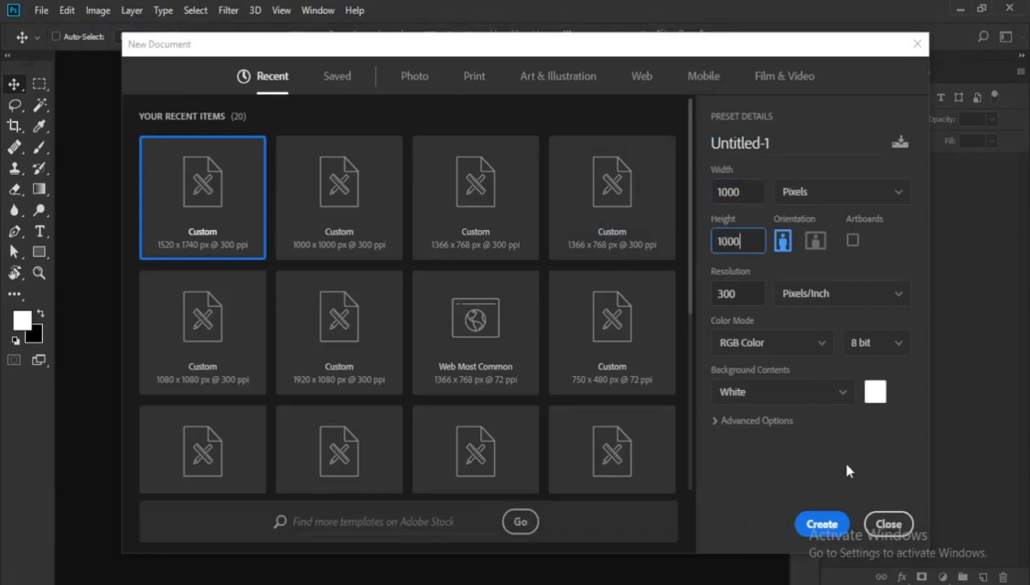
click(821, 525)
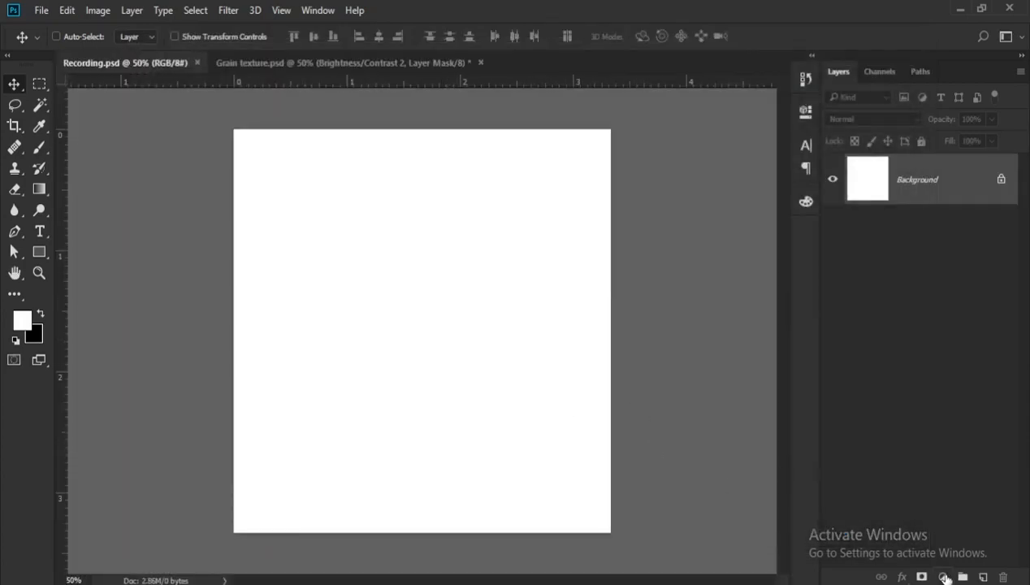
- Add a Solid Color fill layer in black (000000) above the background
click(944, 576)
click(859, 234)
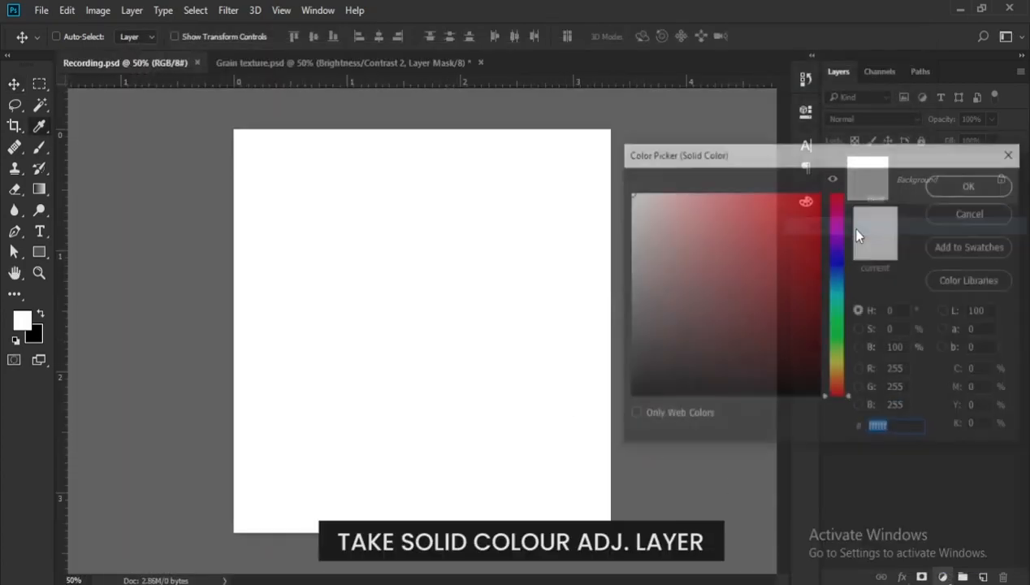
click(636, 384)
drag(636, 383, 617, 406)
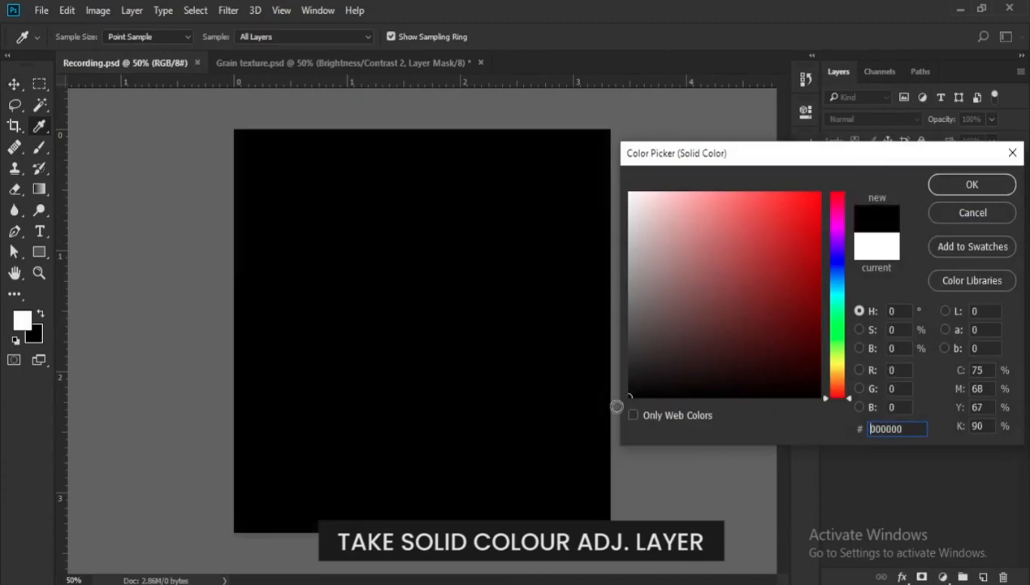
click(954, 192)
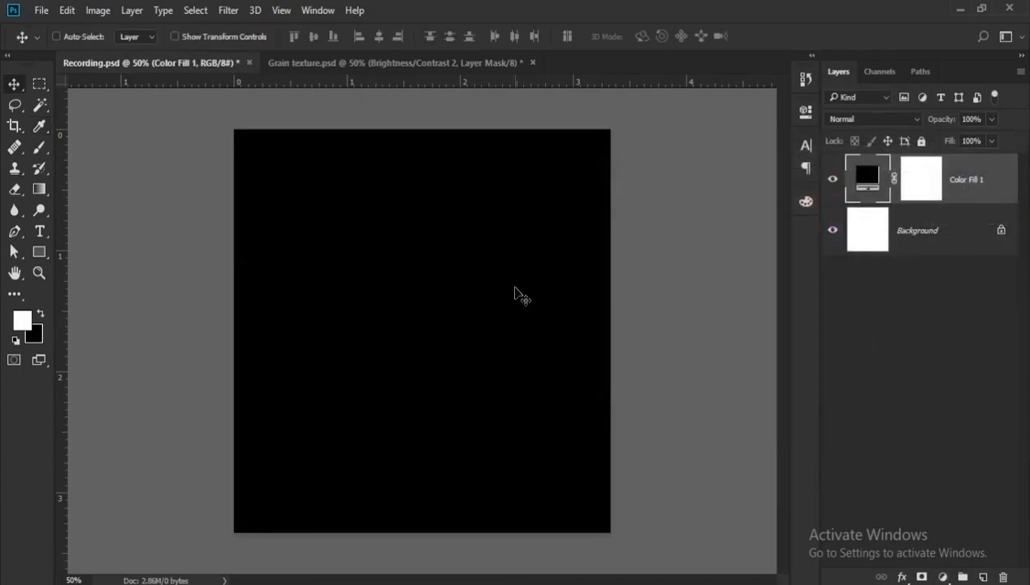
- Open the ice-cube photo pexels-pixabay-434259 from the Stock Img folder
scroll(444, 324, down, 1)
click(40, 10)
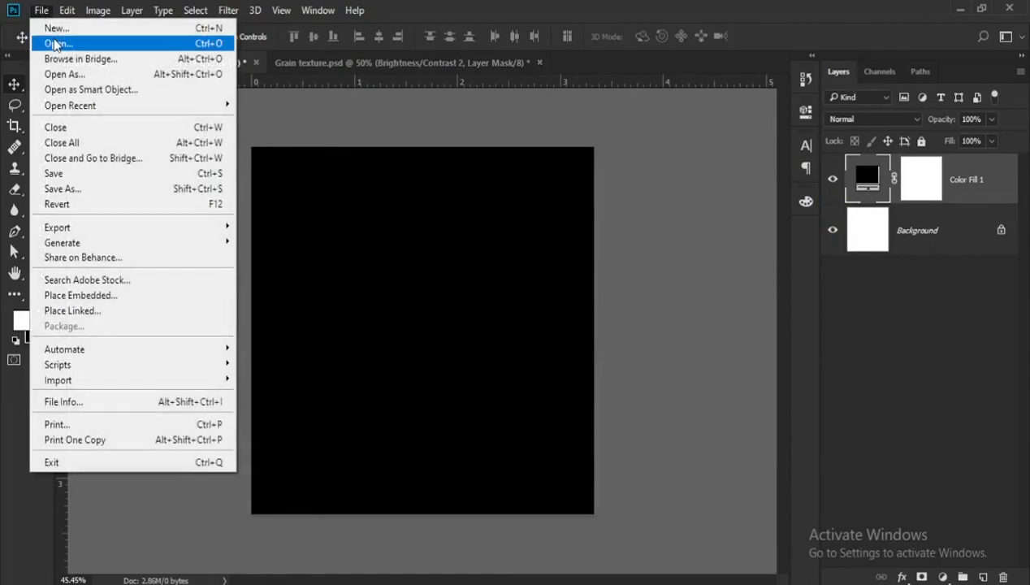
click(53, 41)
click(228, 172)
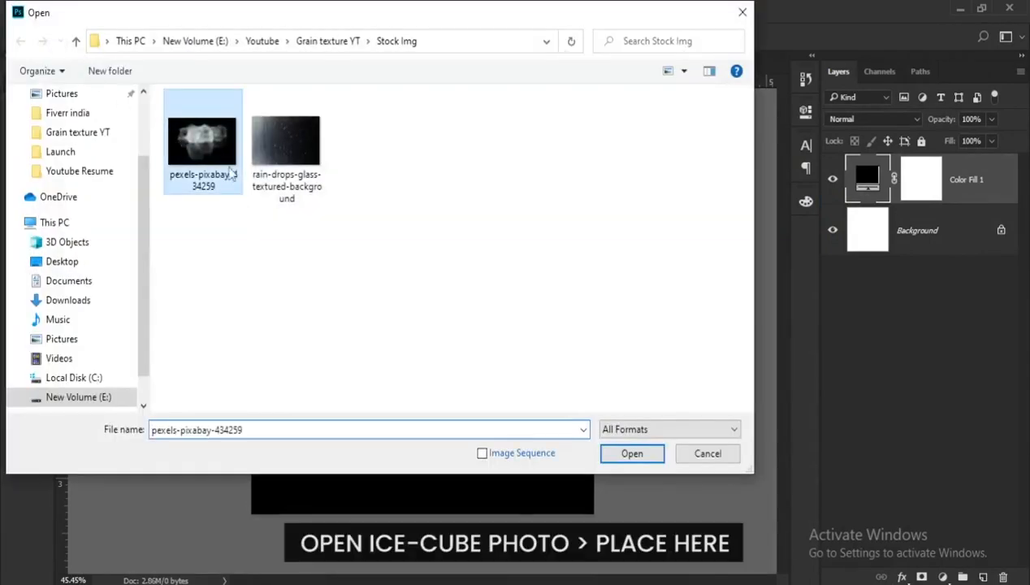
click(632, 453)
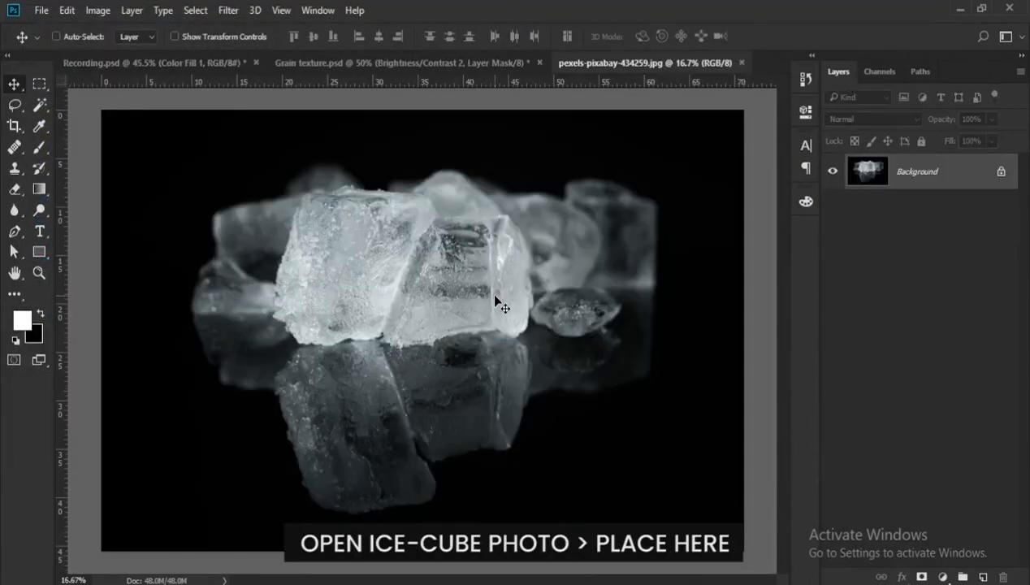
- Bring the ice-cube photo into Recording.psd as a new layer and convert that layer to a smart object
scroll(495, 297, down, 2)
drag(408, 279, 355, 300)
scroll(355, 301, down, 2)
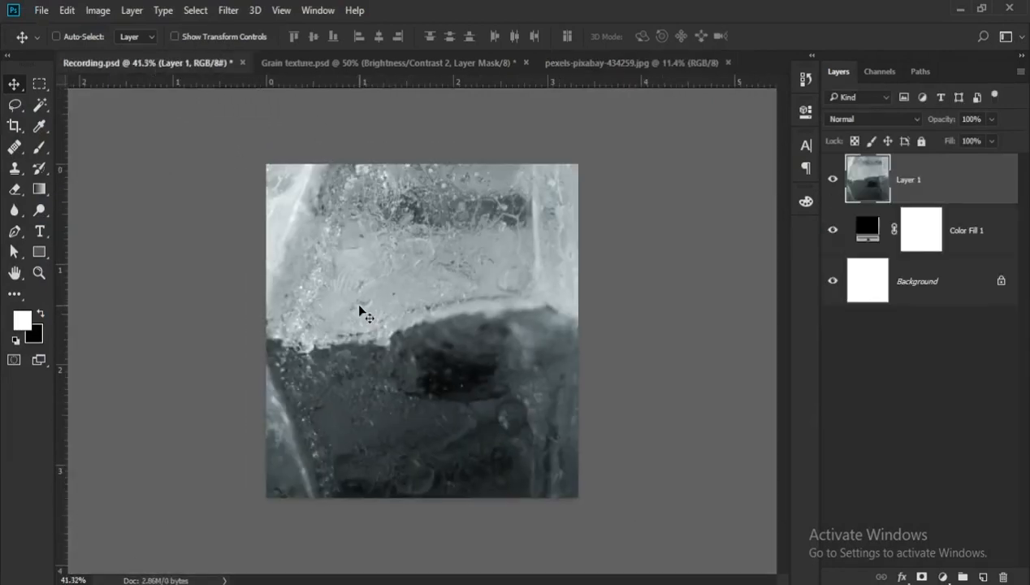
scroll(363, 307, down, 1)
right_click(959, 192)
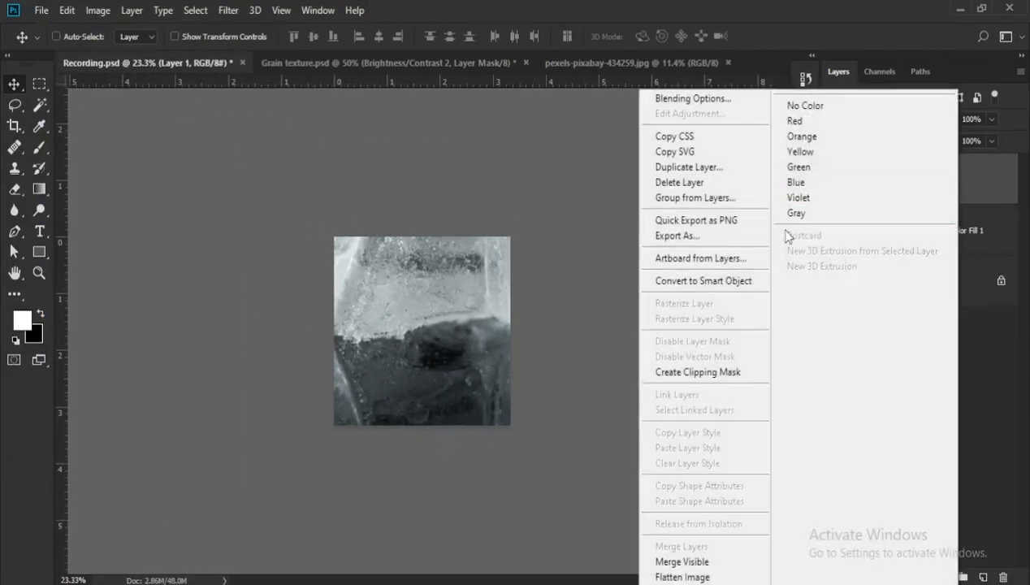
click(729, 279)
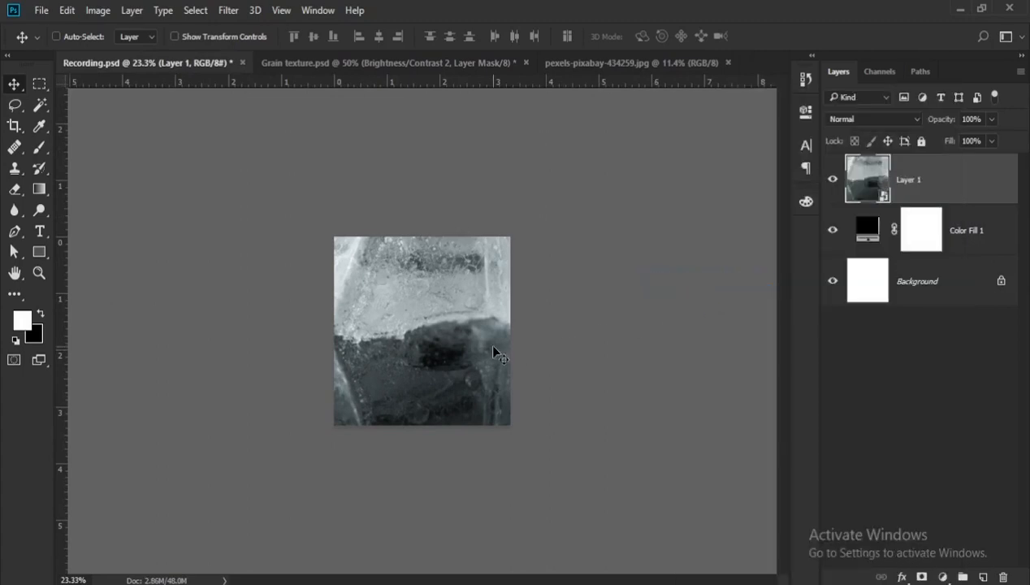
- Scale the ice-cube layer down to about 25% and position the cubes toward the right side of the canvas
key(ctrl+t)
key(ctrl+0)
drag(203, 183, 371, 301)
scroll(371, 301, up, 2)
drag(681, 512, 518, 402)
scroll(517, 402, up, 4)
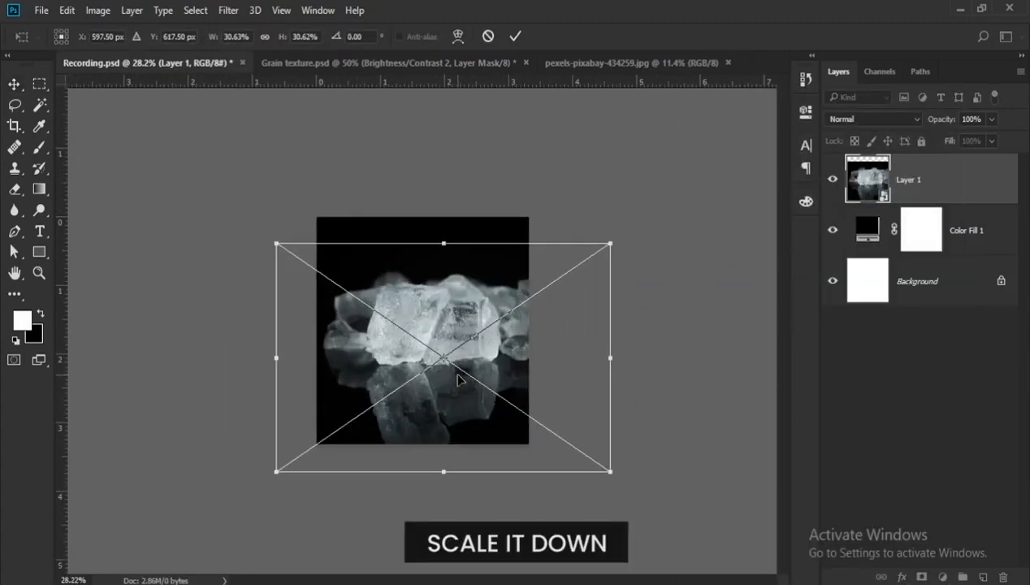
drag(460, 380, 465, 377)
drag(283, 469, 344, 428)
drag(419, 396, 421, 400)
scroll(421, 403, up, 1)
key(Return)
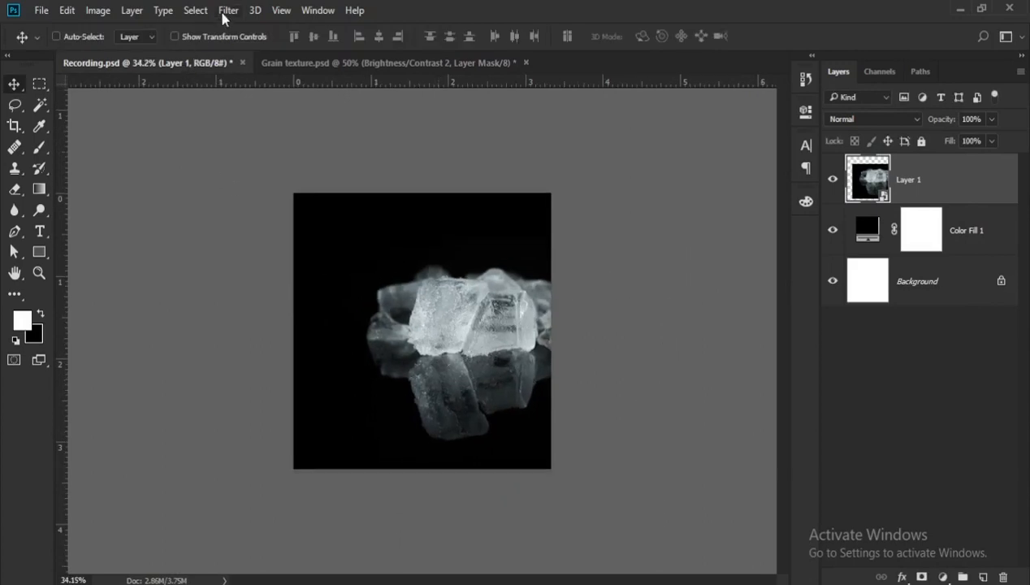
- Apply a Gaussian Blur with a 1-pixel radius to the ice-cube layer
click(226, 12)
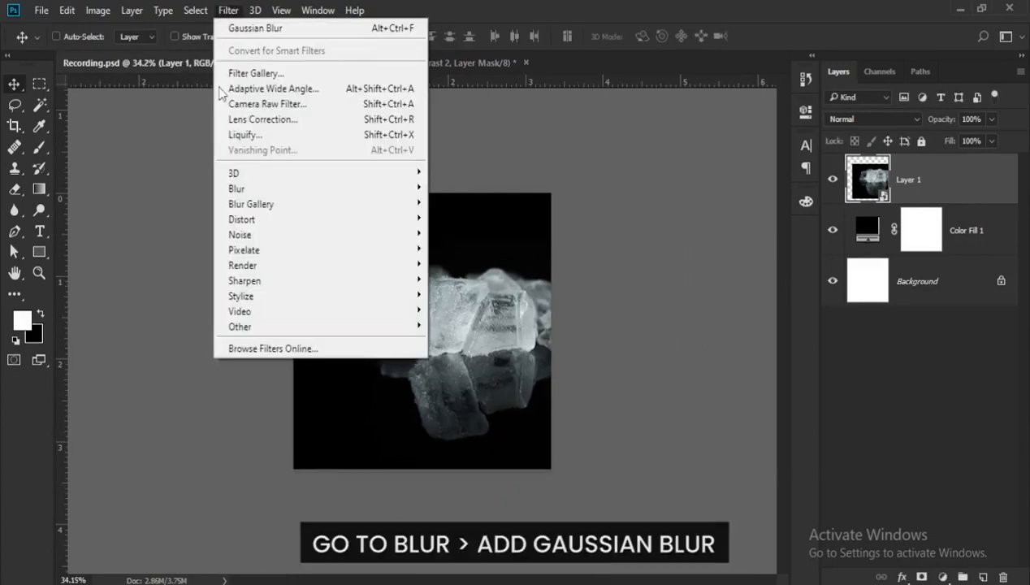
mouse_move(242, 191)
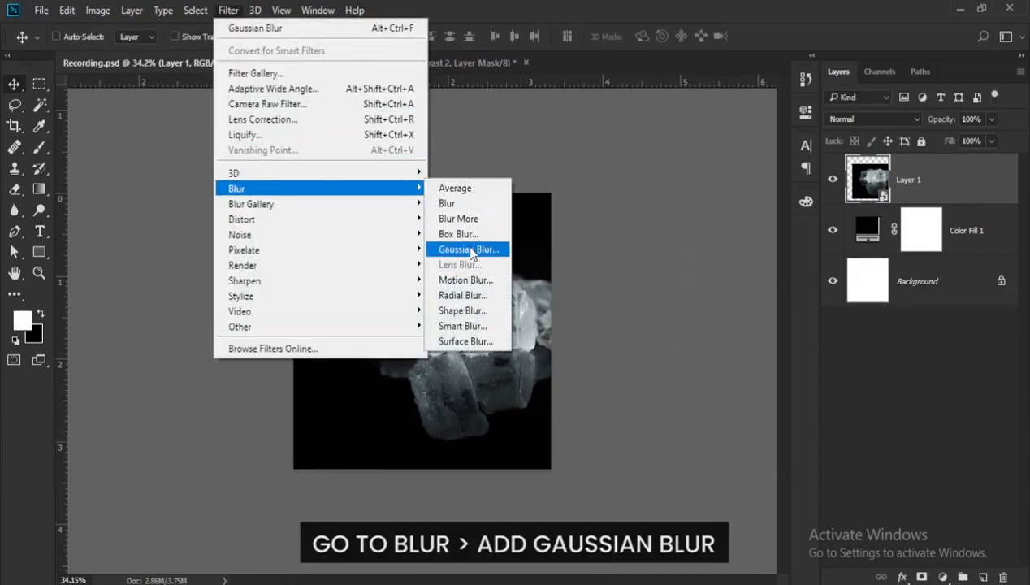
click(471, 249)
text(1)
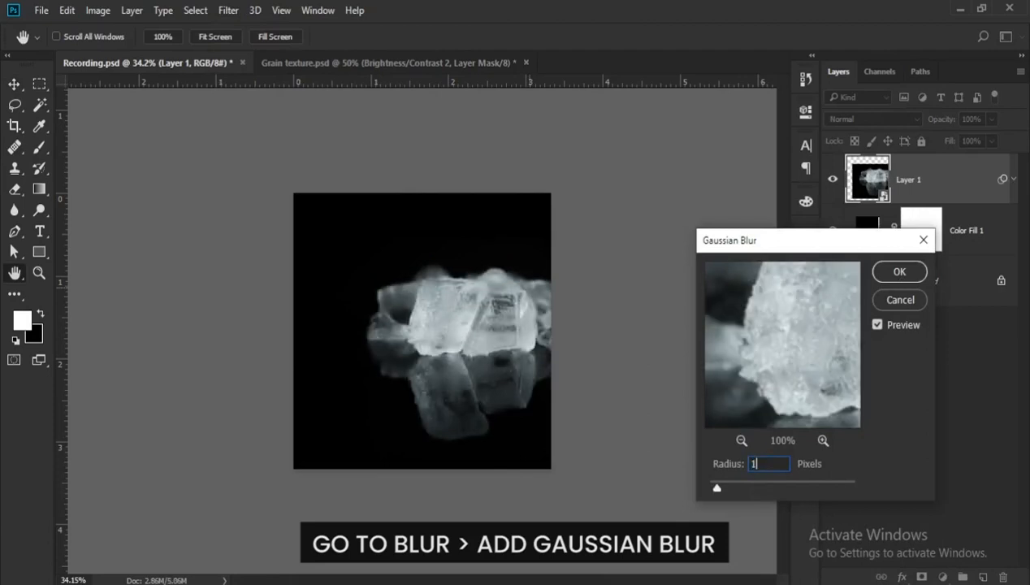
key(Return)
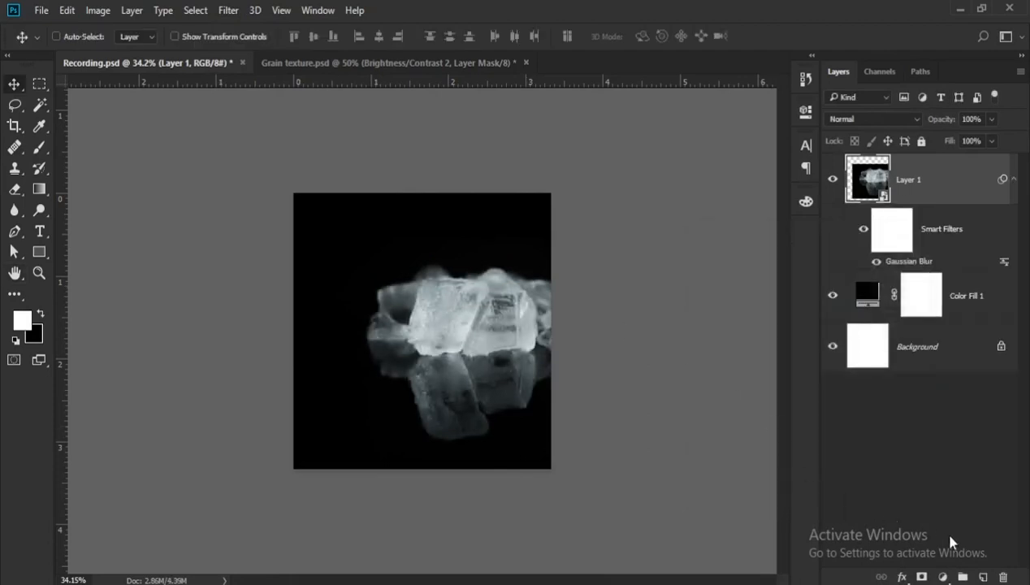
- Add a Brightness/Contrast adjustment layer above the ice-cube layer with brightness set to -14
click(941, 576)
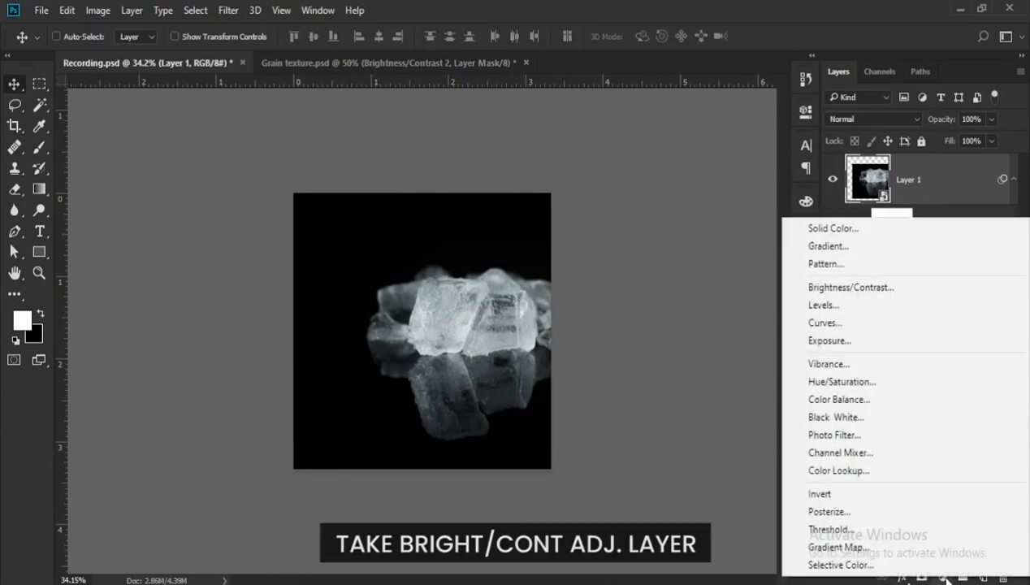
click(870, 291)
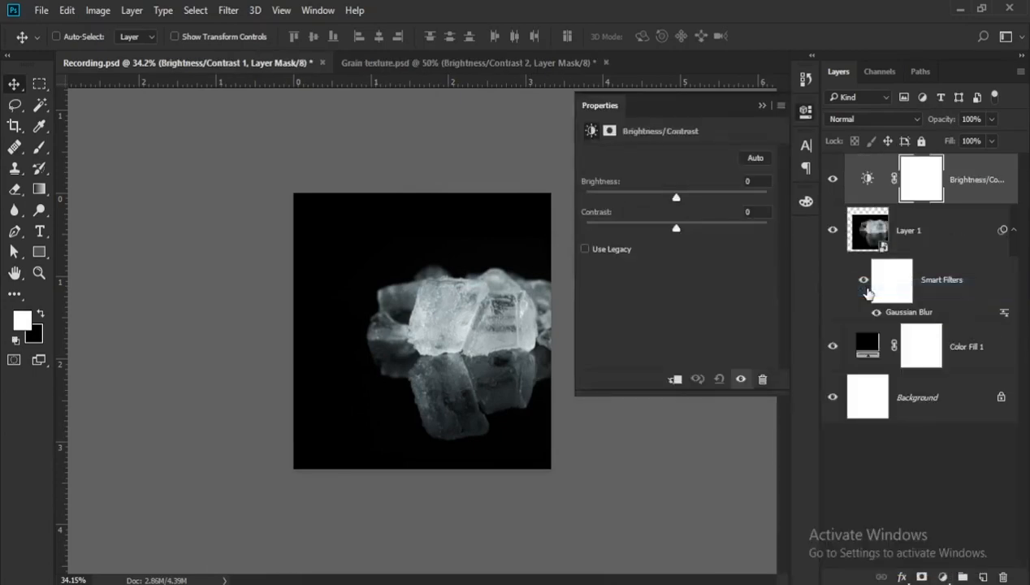
click(748, 181)
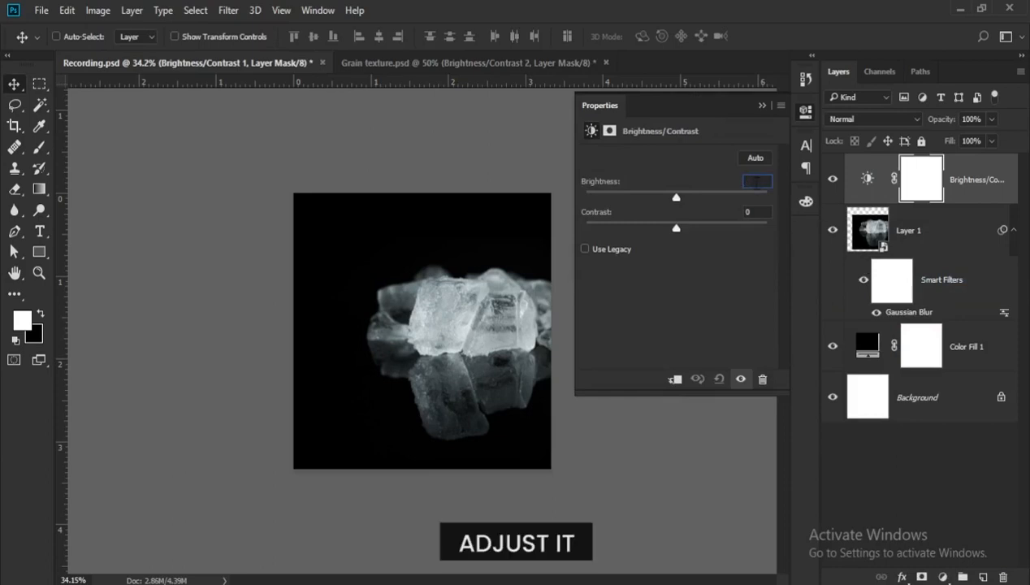
text(-14)
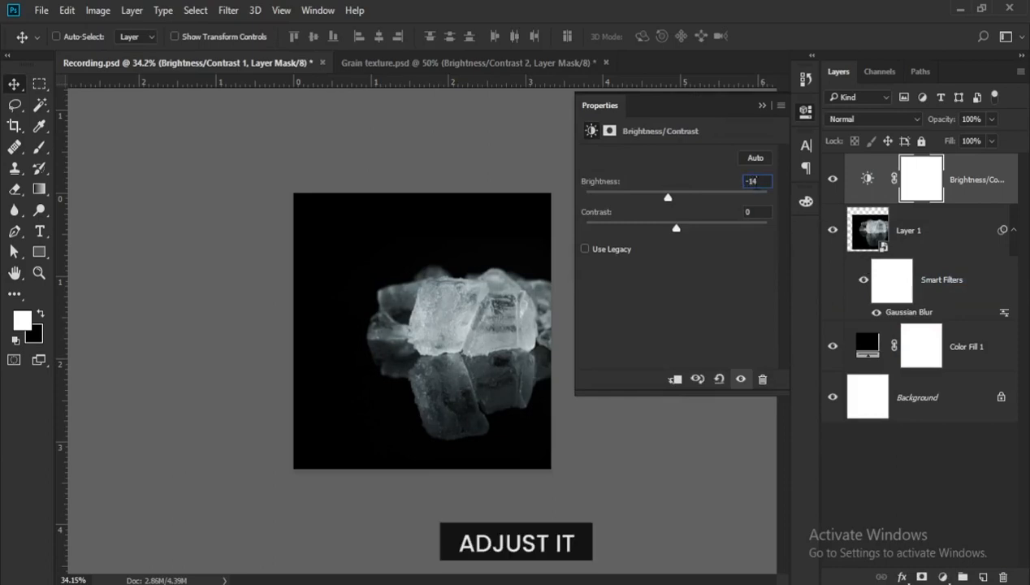
- Set the adjustment's contrast to -1 and clip the adjustment to the ice-cube layer
key(Tab)
text(-)
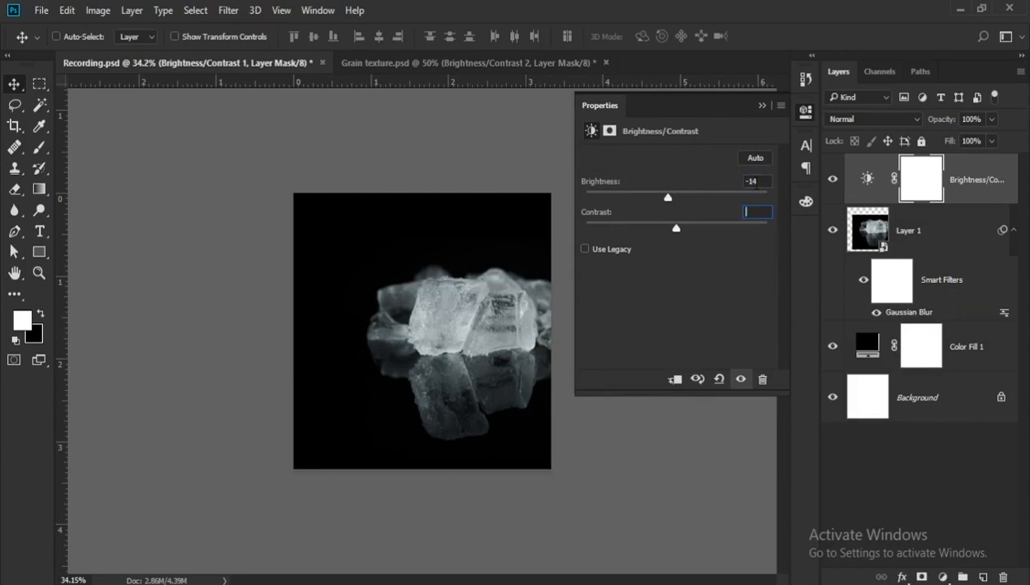
text(1)
click(674, 379)
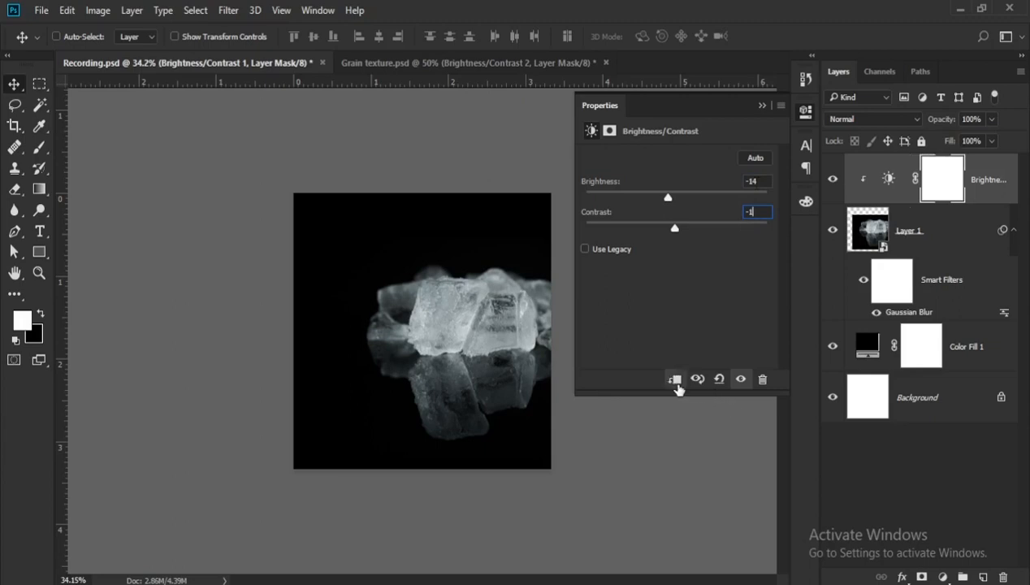
click(762, 105)
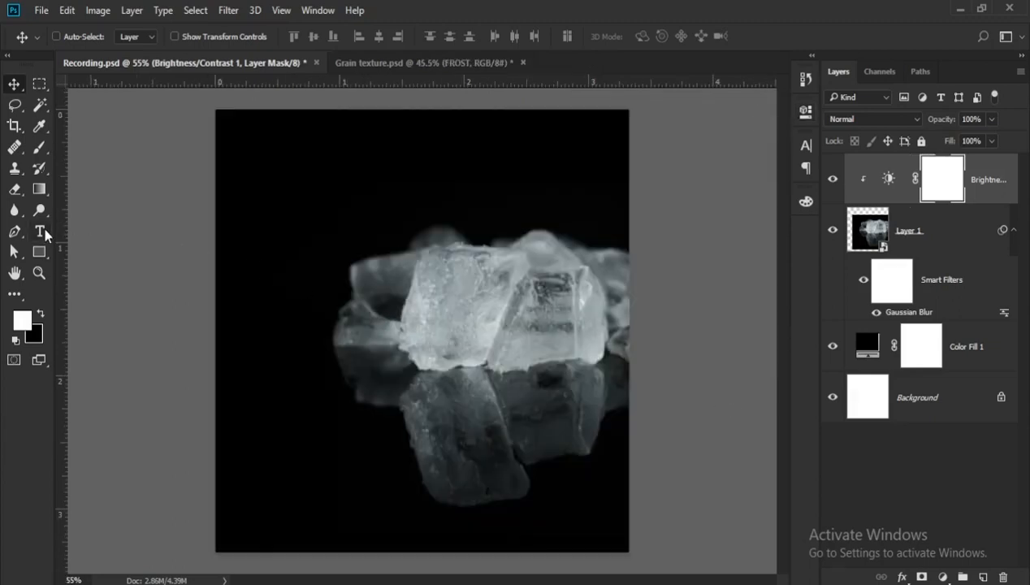
- Add a white text layer reading FROST over the ice cubes in Bebas Neue Bold
click(40, 232)
click(333, 318)
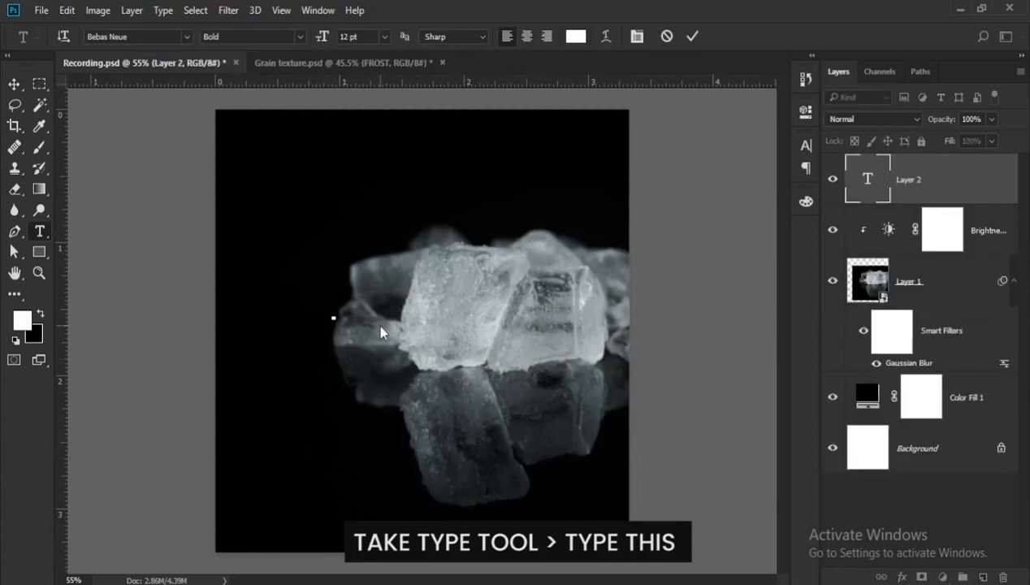
text(F)
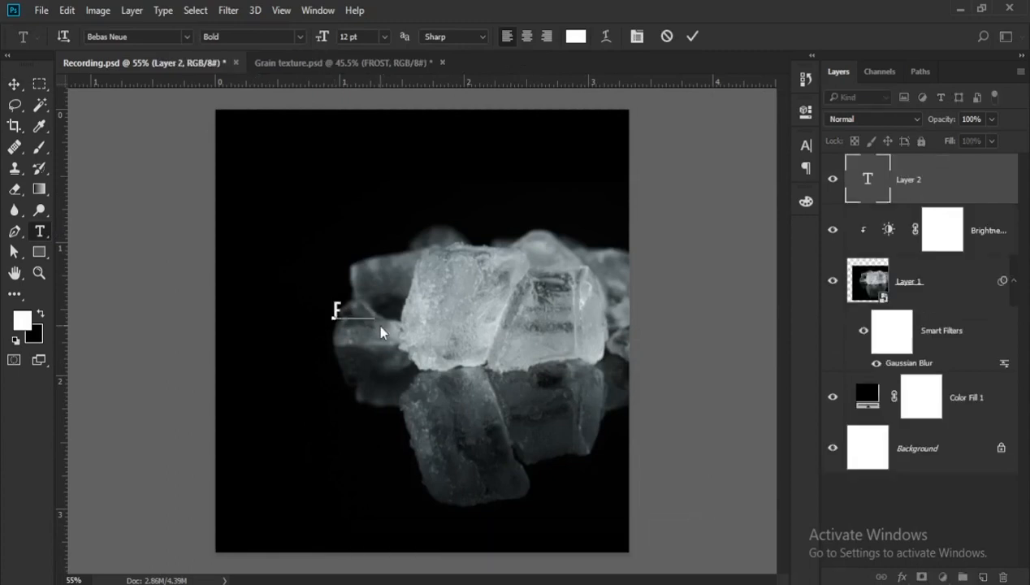
text(ROST)
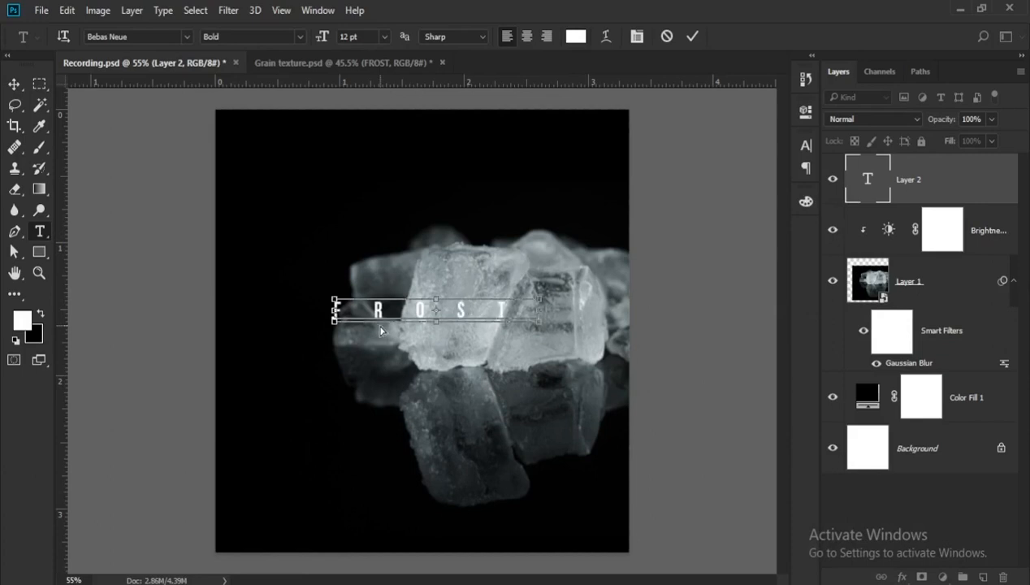
- Set the FROST text's tracking to 40 and enlarge its font size to 70 pt
key(ctrl+a)
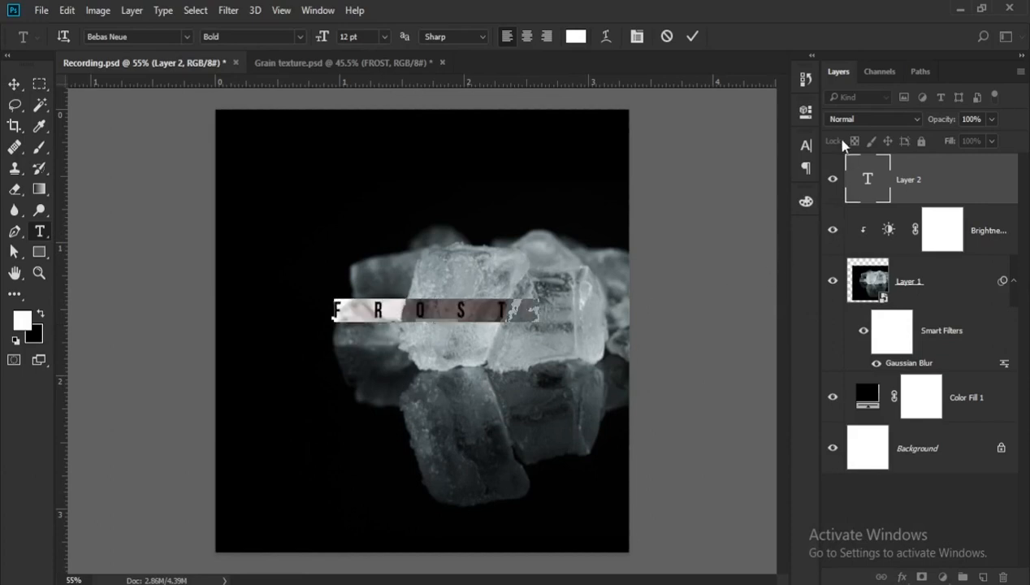
click(806, 145)
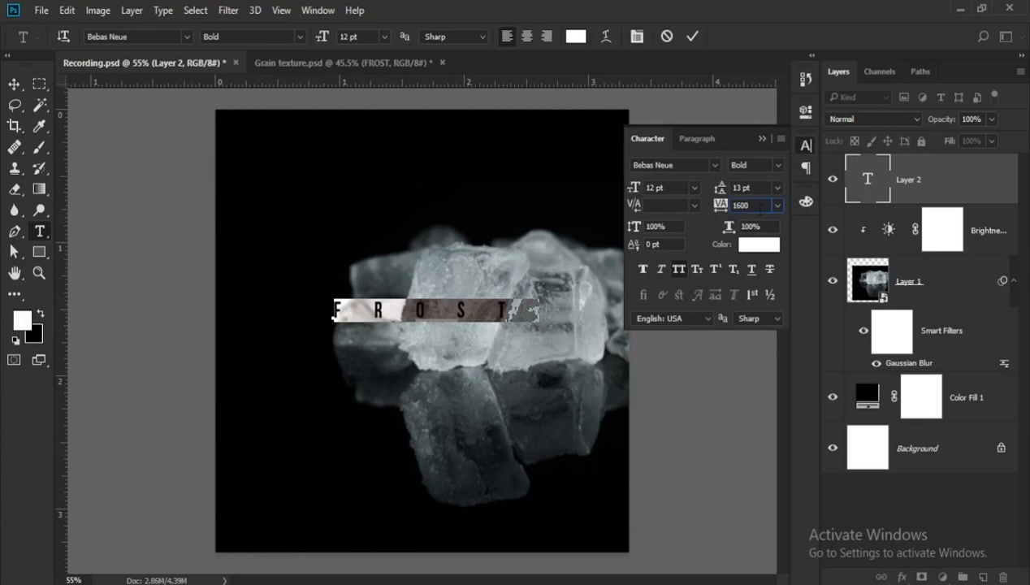
text(40)
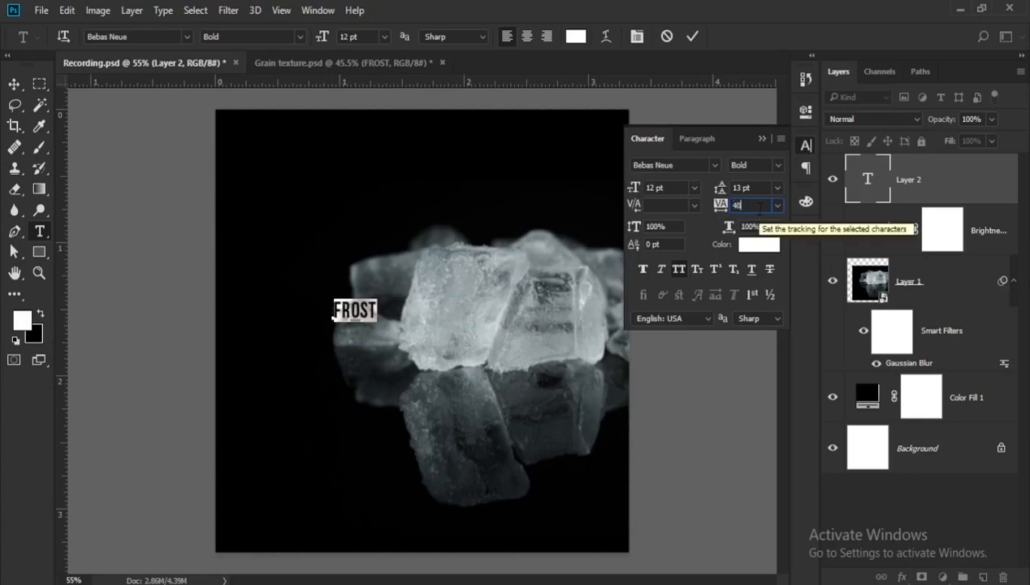
drag(627, 188, 675, 186)
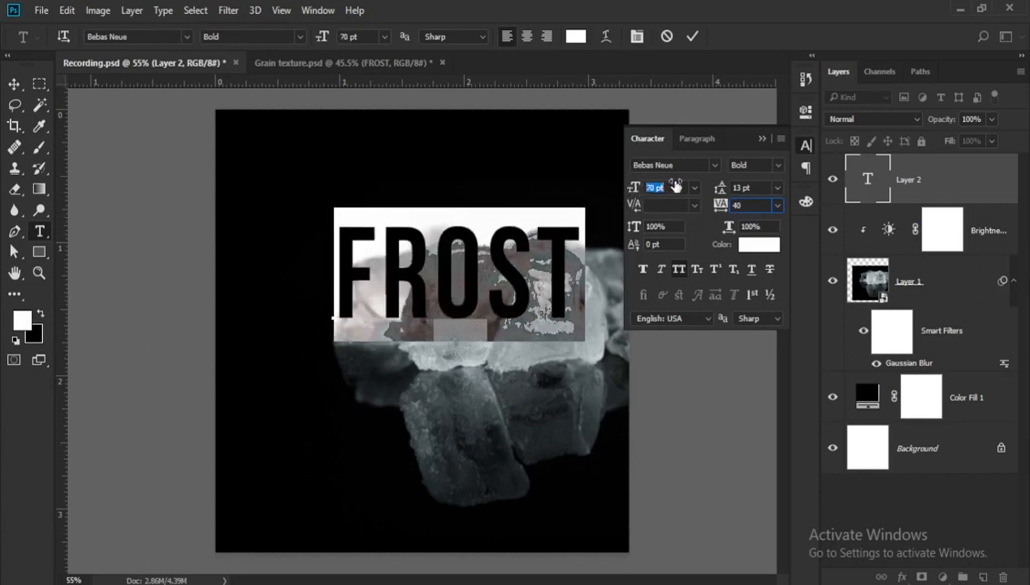
click(763, 139)
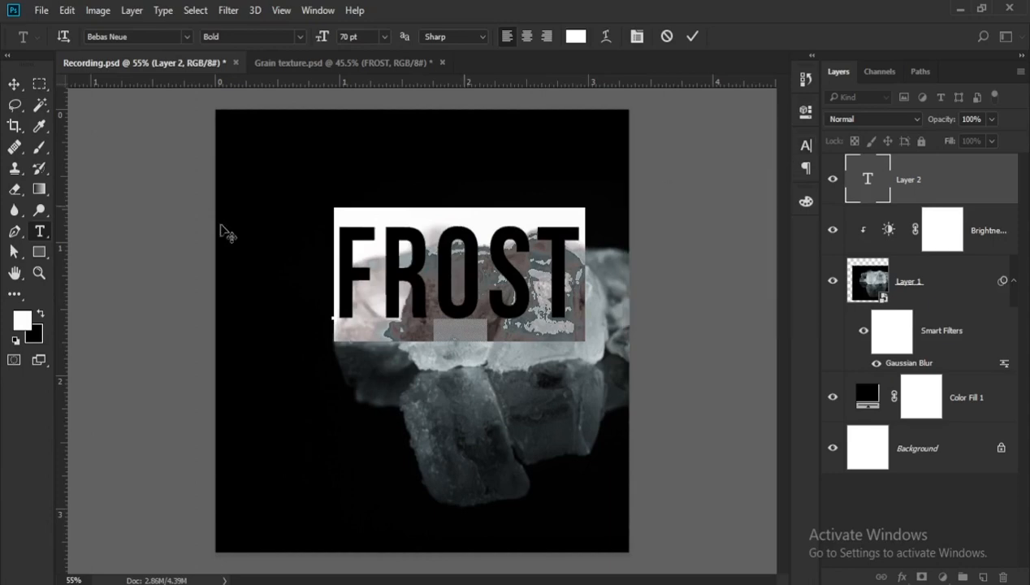
- Move the FROST text down and slightly left over the ice cubes, and set its blend mode to Dissolve
click(13, 83)
drag(524, 281, 491, 342)
scroll(490, 341, down, 3)
scroll(518, 341, up, 4)
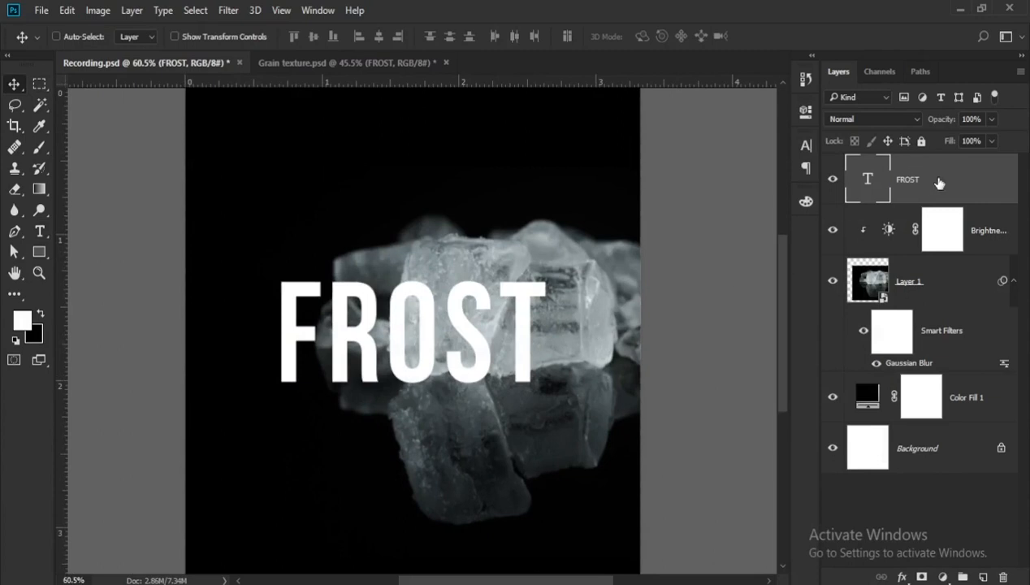
click(857, 119)
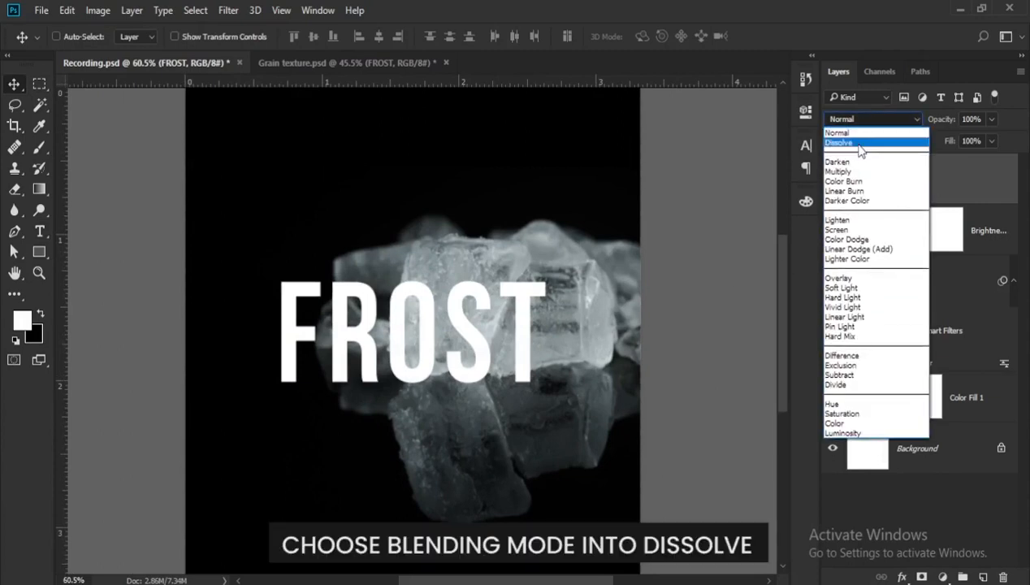
click(861, 148)
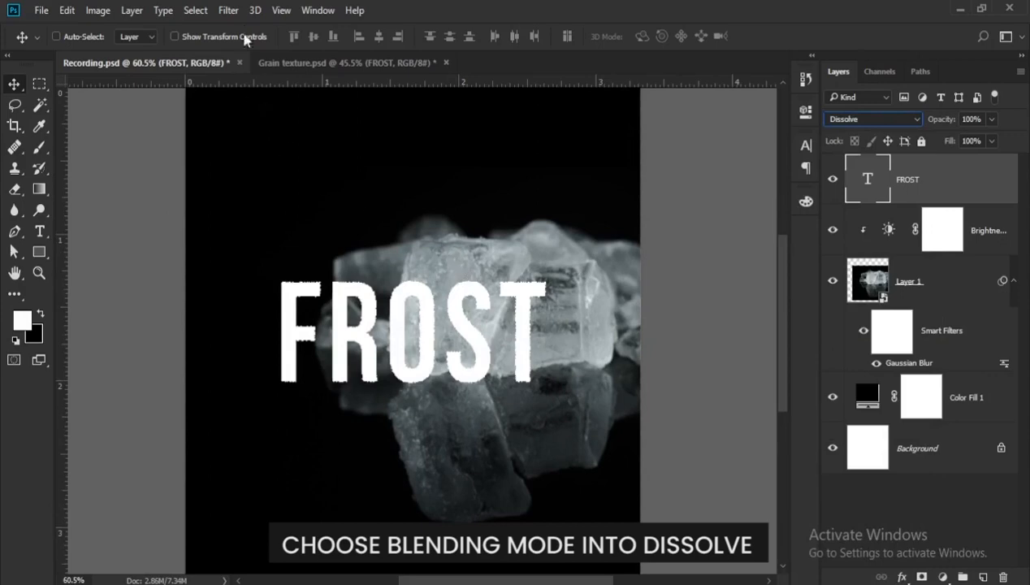
- Convert the FROST text to a smart object and apply a Gaussian Blur with a 2.2-pixel radius
click(230, 10)
mouse_move(317, 188)
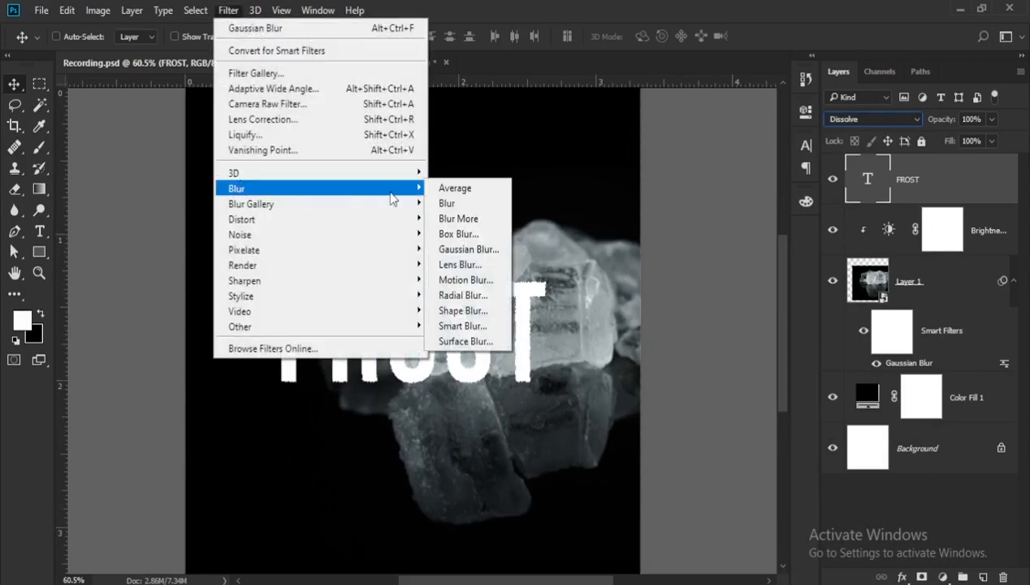
click(469, 249)
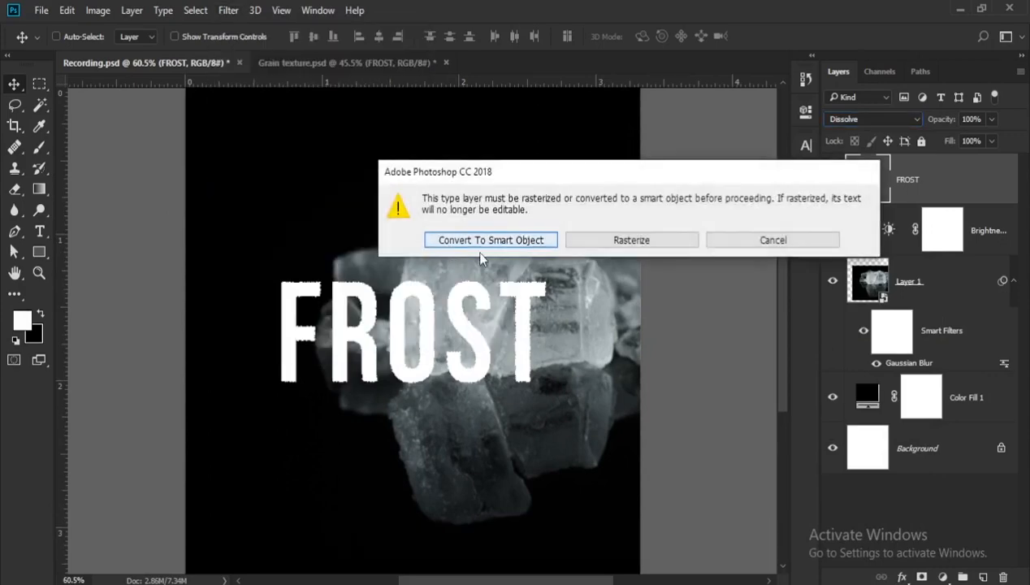
click(479, 240)
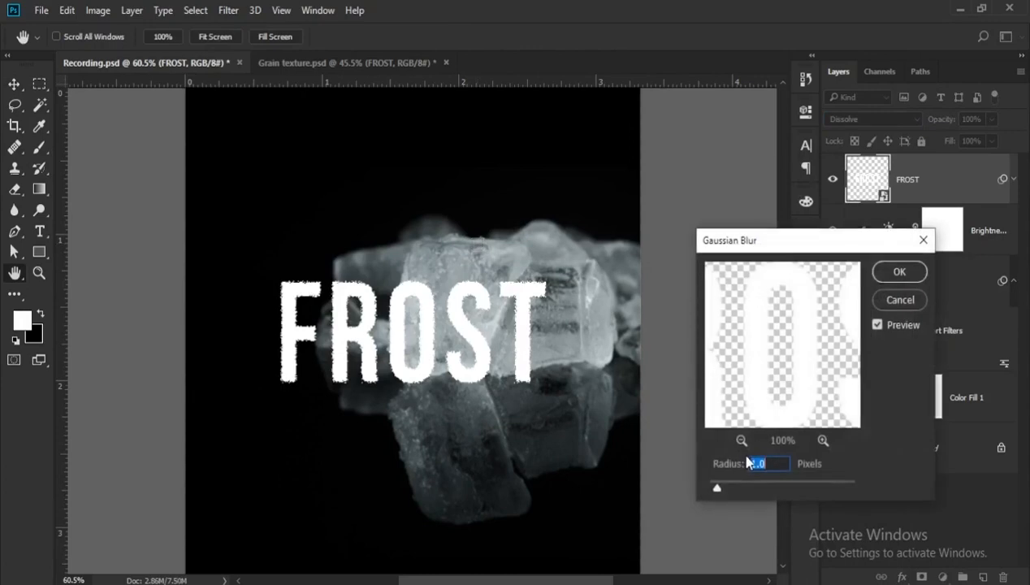
text(2.2)
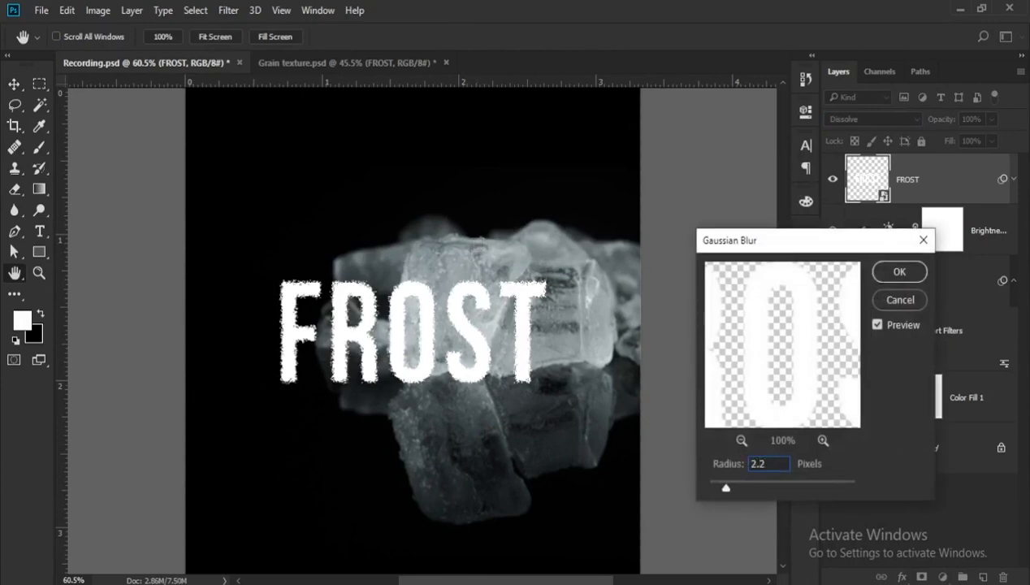
click(909, 278)
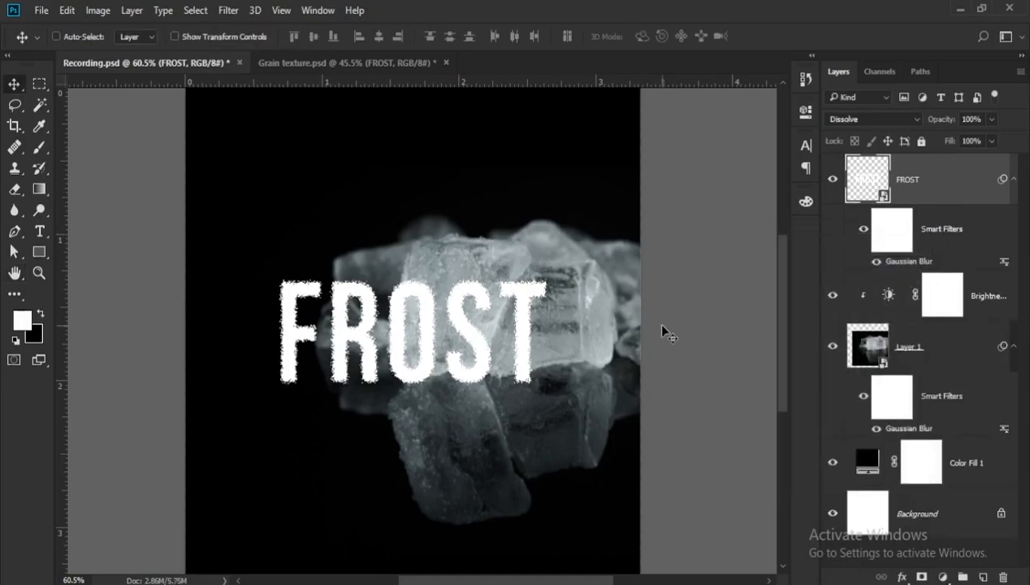
- Start a Field Blur on the FROST layer and set the central pin on the letter O to 1 px
scroll(637, 318, up, 1)
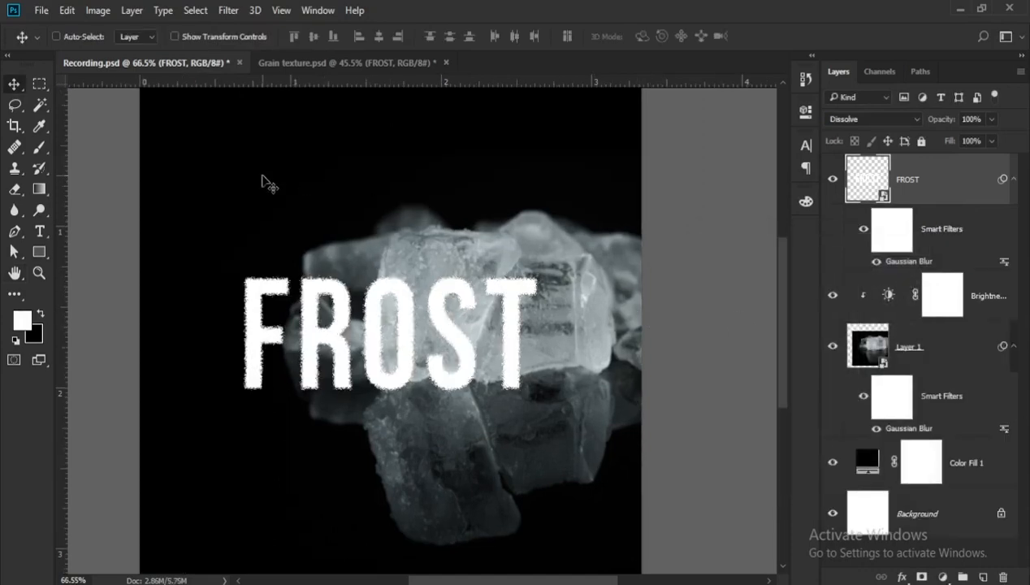
click(230, 10)
mouse_move(374, 204)
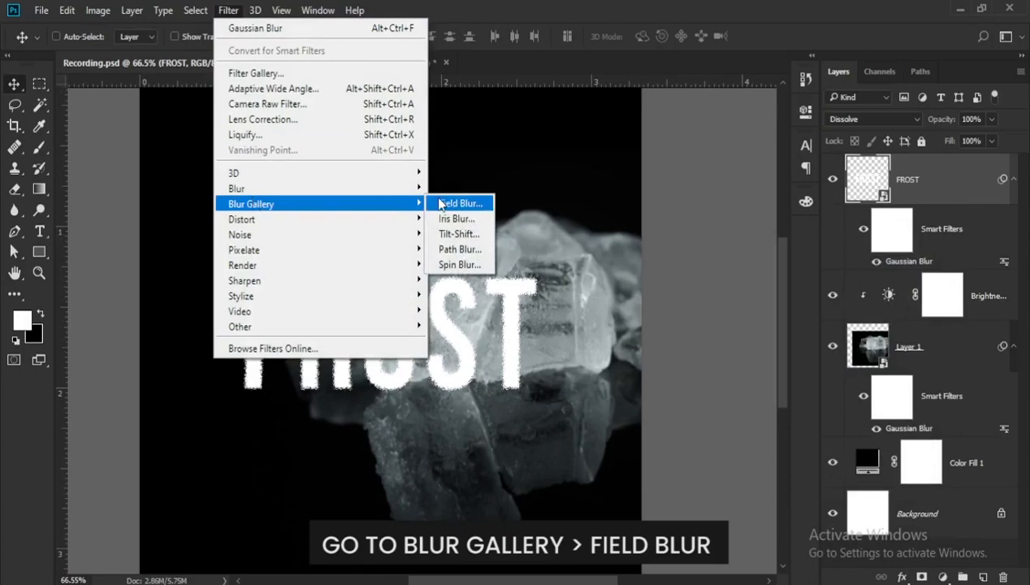
click(455, 203)
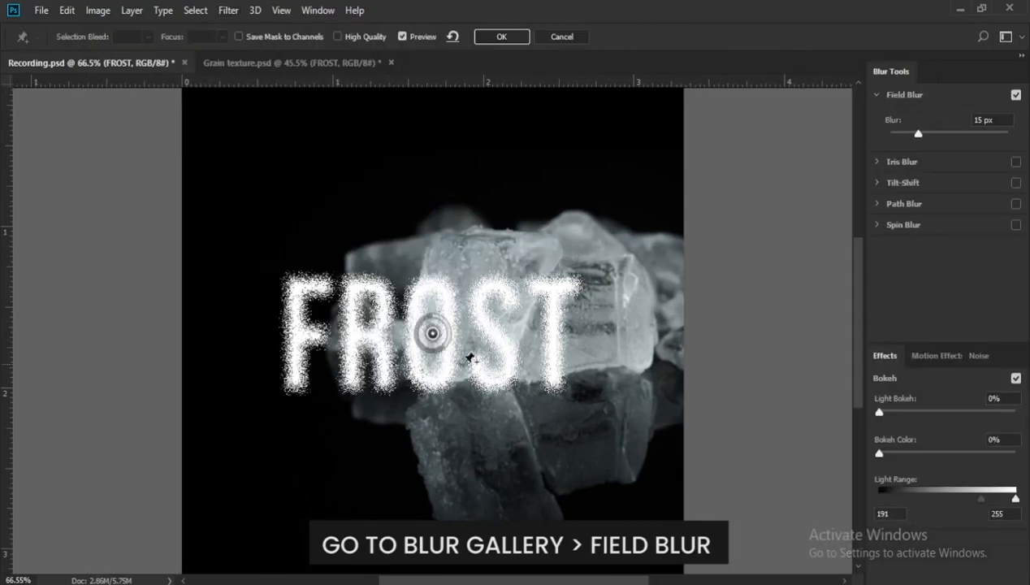
drag(445, 350, 436, 327)
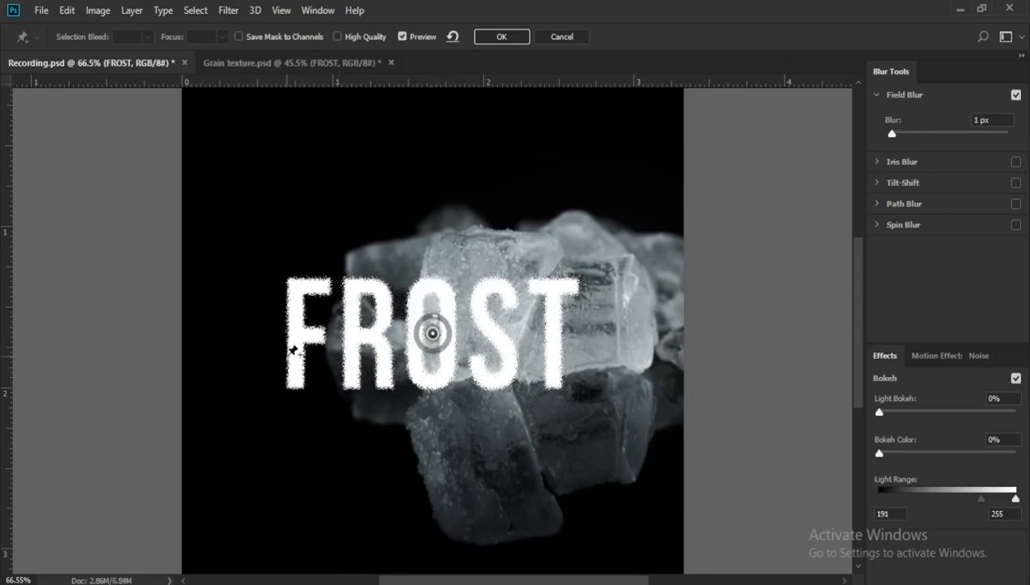
- Add Field Blur pins on the F at 5 px and on the T at 4 px, and apply the blur
click(291, 354)
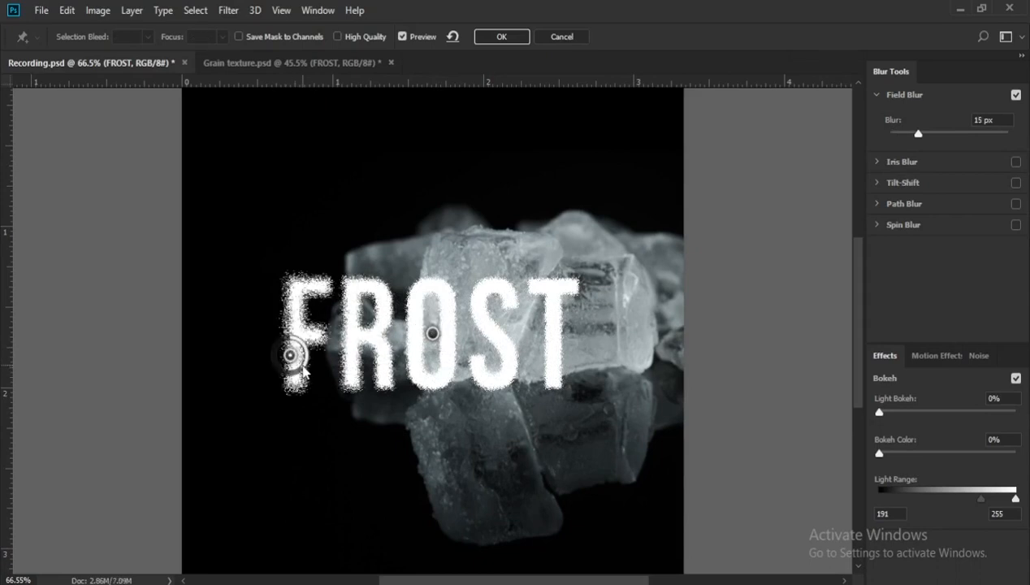
drag(304, 371, 305, 349)
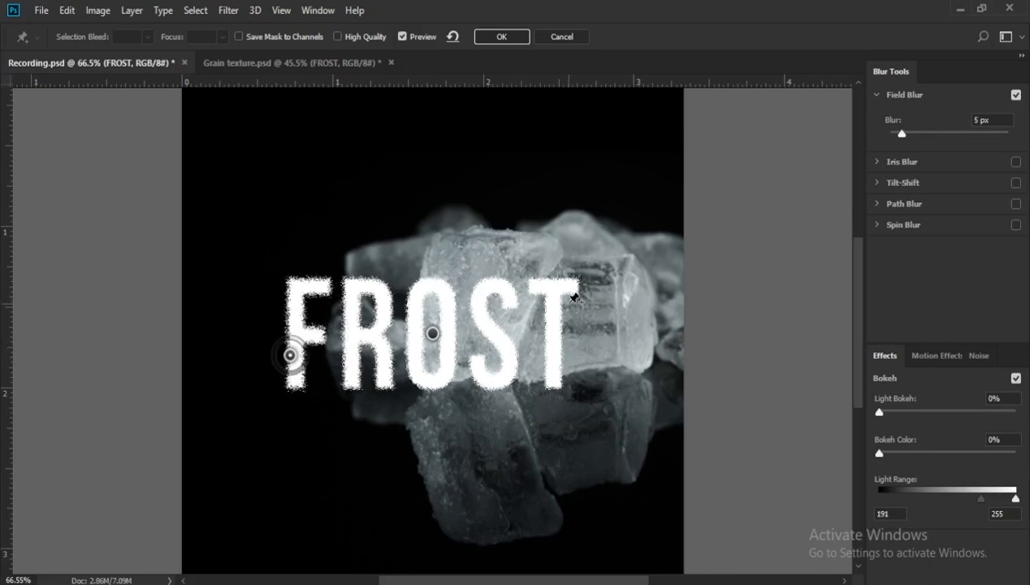
click(565, 334)
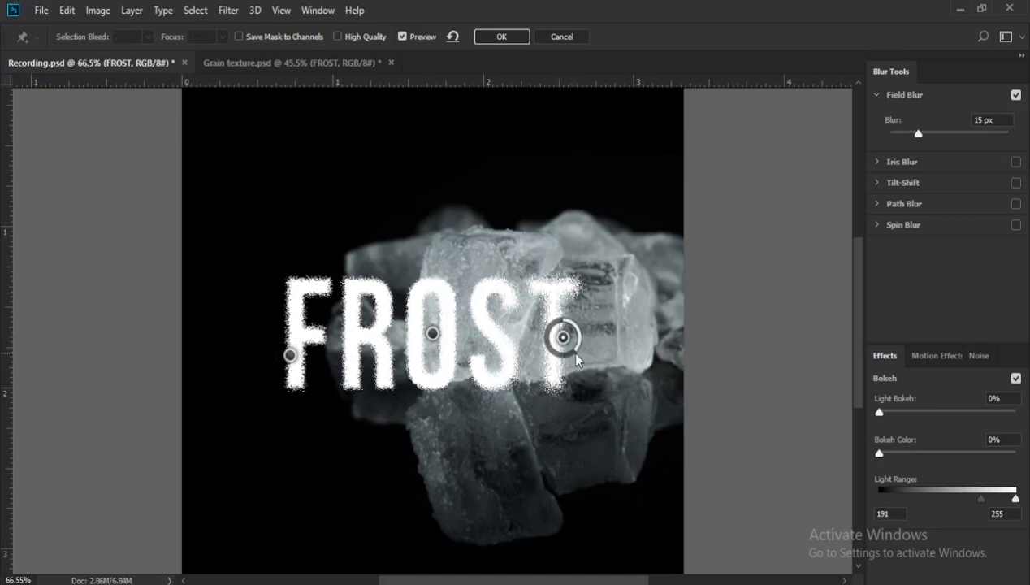
drag(574, 351, 580, 331)
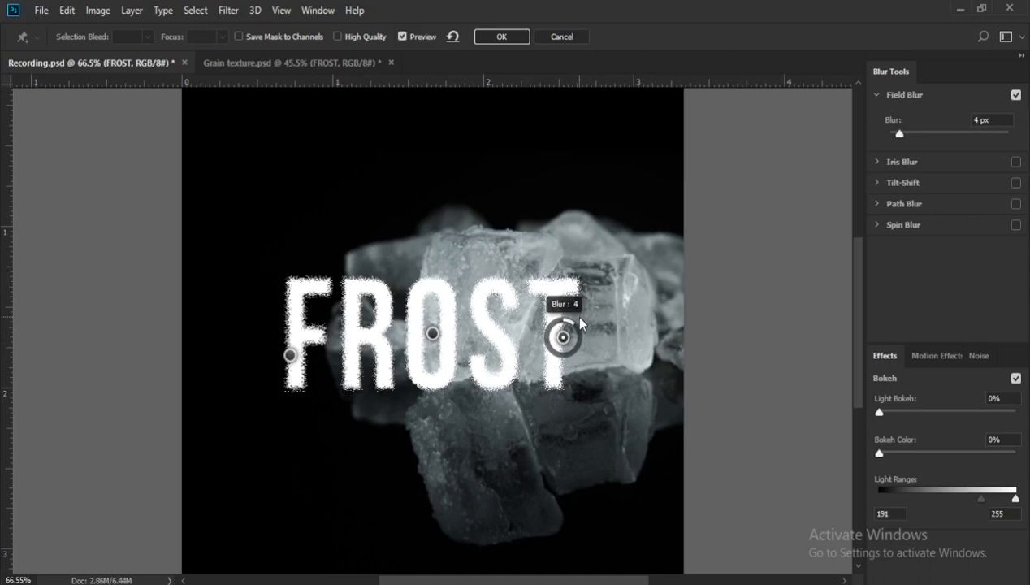
click(510, 38)
- Paint black on FROST's smart filter mask over the middle letters with a 175 px brush to hide the blur particles there
scroll(602, 292, down, 3)
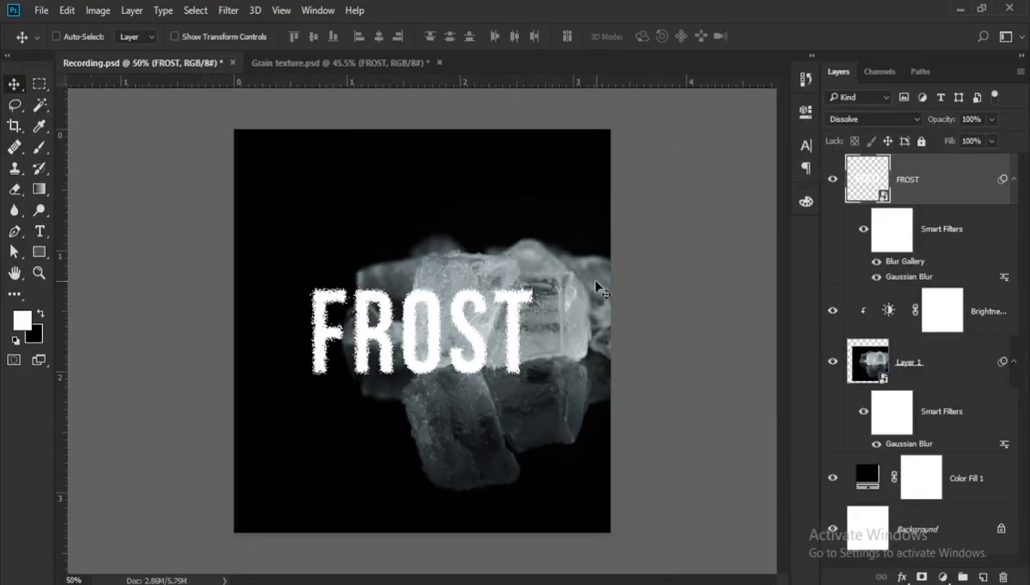
scroll(526, 297, up, 4)
click(891, 231)
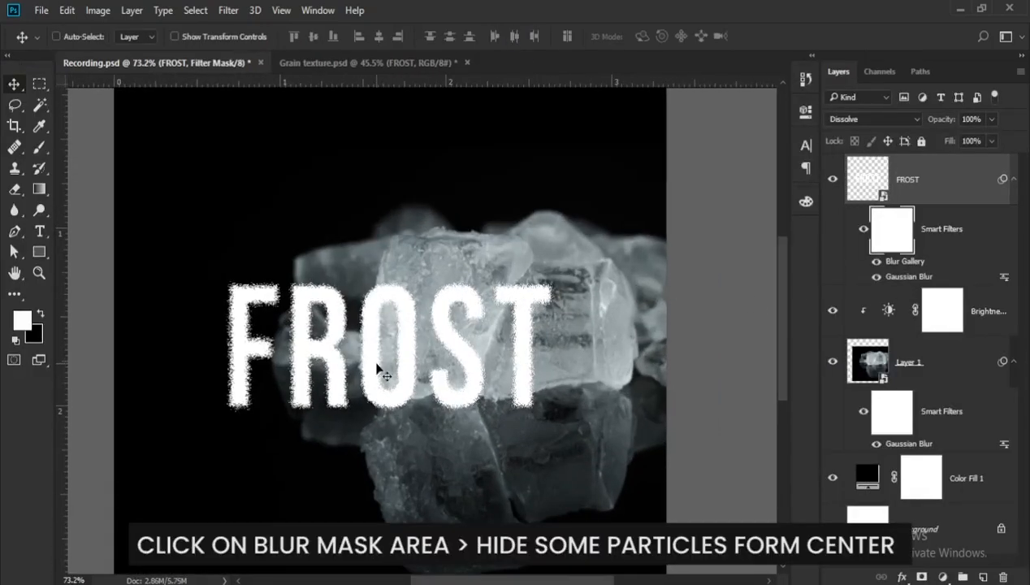
scroll(378, 365, up, 1)
key(b)
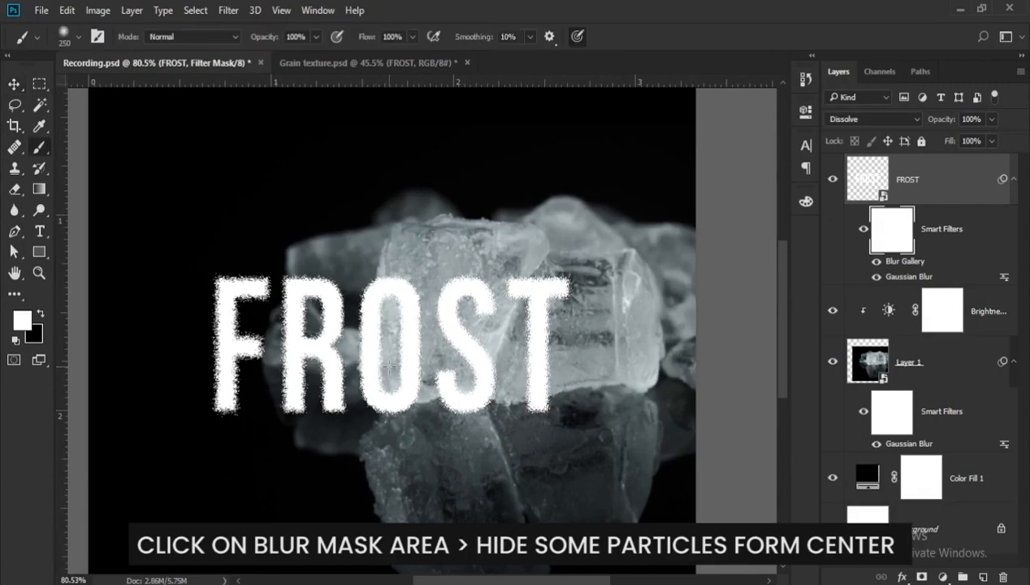
key(bracketleft)
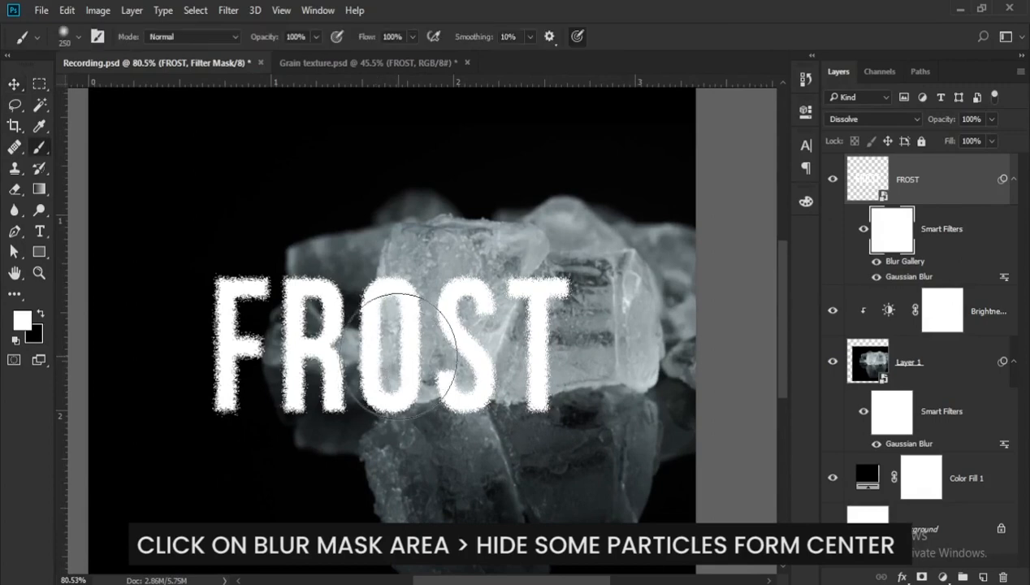
scroll(397, 362, up, 1)
key(bracketleft)
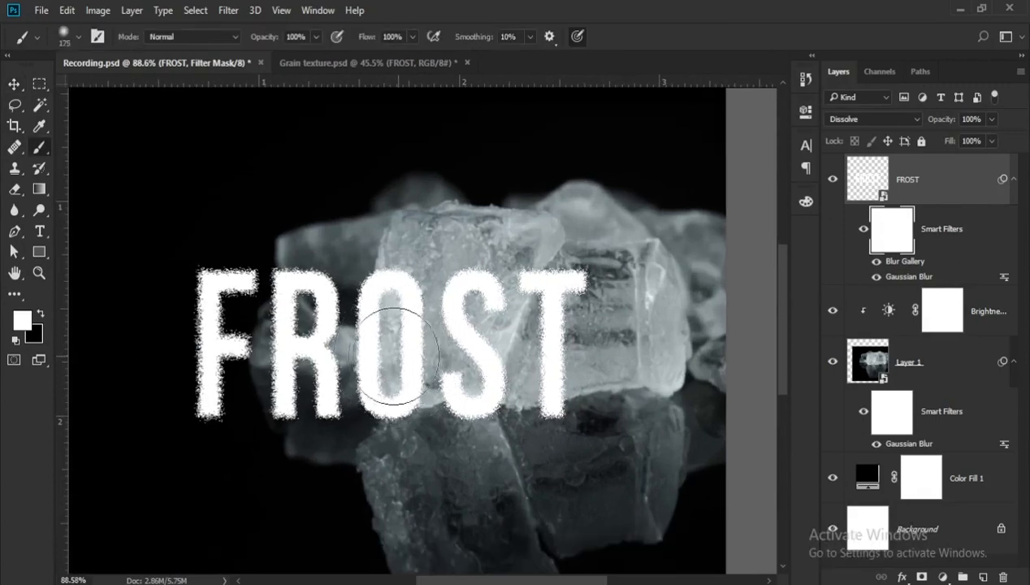
click(41, 314)
mouse_move(390, 325)
mouse_down()
mouse_move(437, 345)
mouse_move(399, 325)
mouse_move(427, 344)
mouse_move(403, 391)
mouse_move(329, 230)
mouse_move(368, 391)
mouse_move(404, 403)
mouse_up()
scroll(404, 404, down, 2)
scroll(404, 404, up, 2)
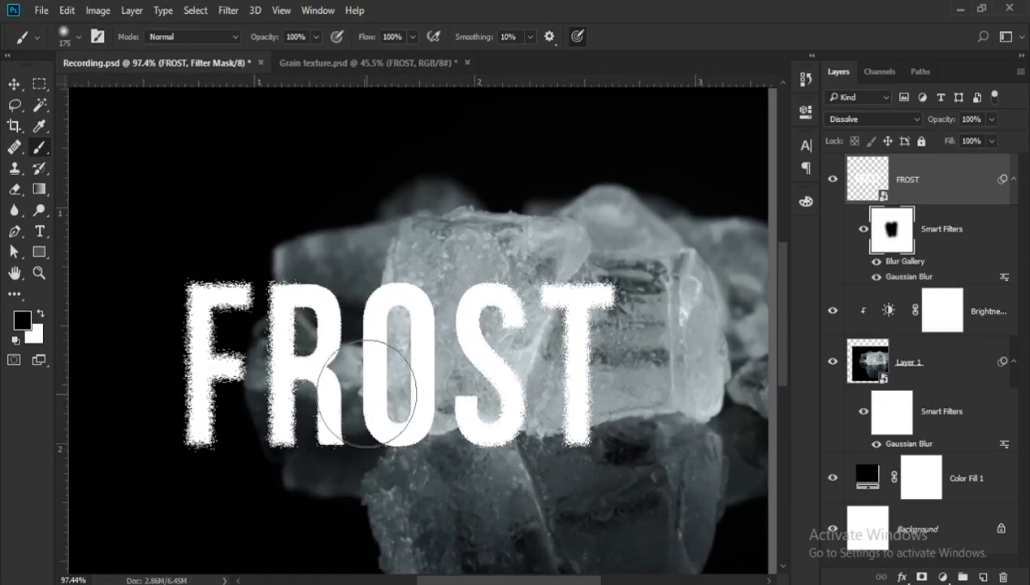
- Paint white on the filter mask around the top and base of the R with a 90 px brush to restore its grainy edges
scroll(364, 391, up, 2)
key(bracketleft)
key(bracketleft)
key(bracketleft)
key(bracketleft)
key(x)
drag(298, 290, 315, 277)
scroll(315, 277, down, 1)
scroll(315, 277, up, 1)
scroll(315, 277, down, 1)
scroll(318, 483, up, 1)
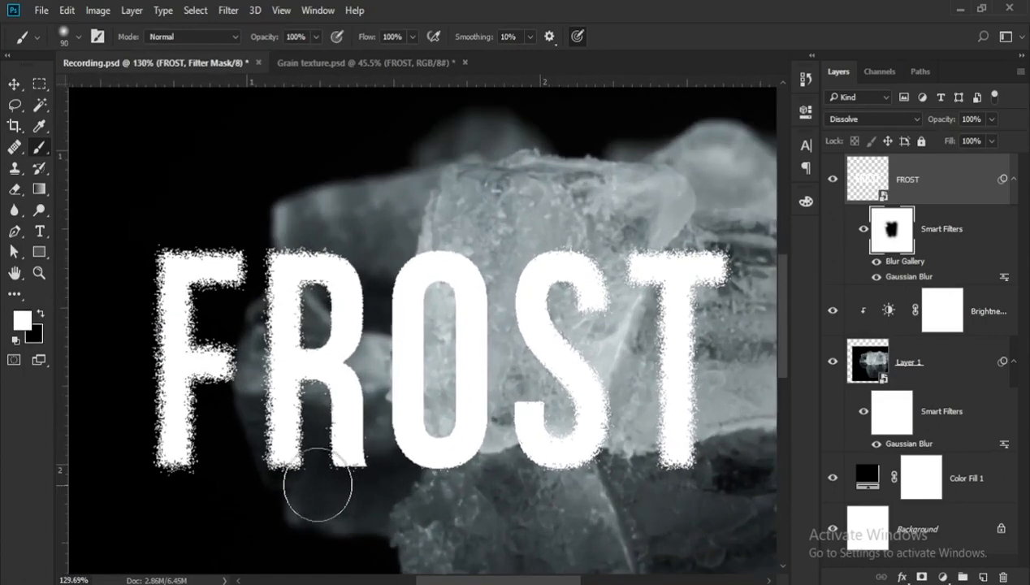
drag(317, 482, 285, 470)
scroll(267, 468, down, 3)
scroll(456, 473, down, 1)
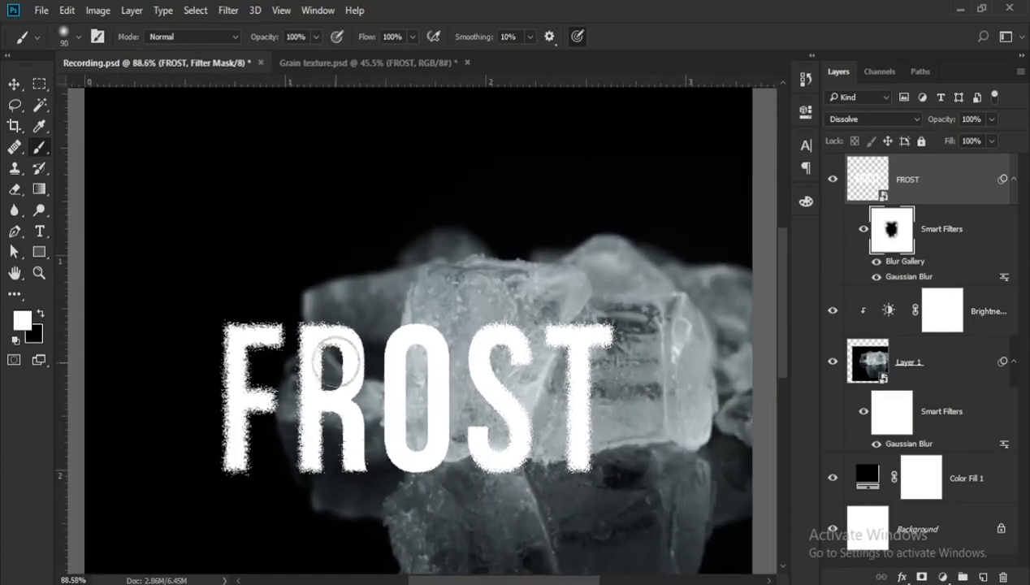
scroll(351, 333, up, 1)
scroll(349, 333, down, 2)
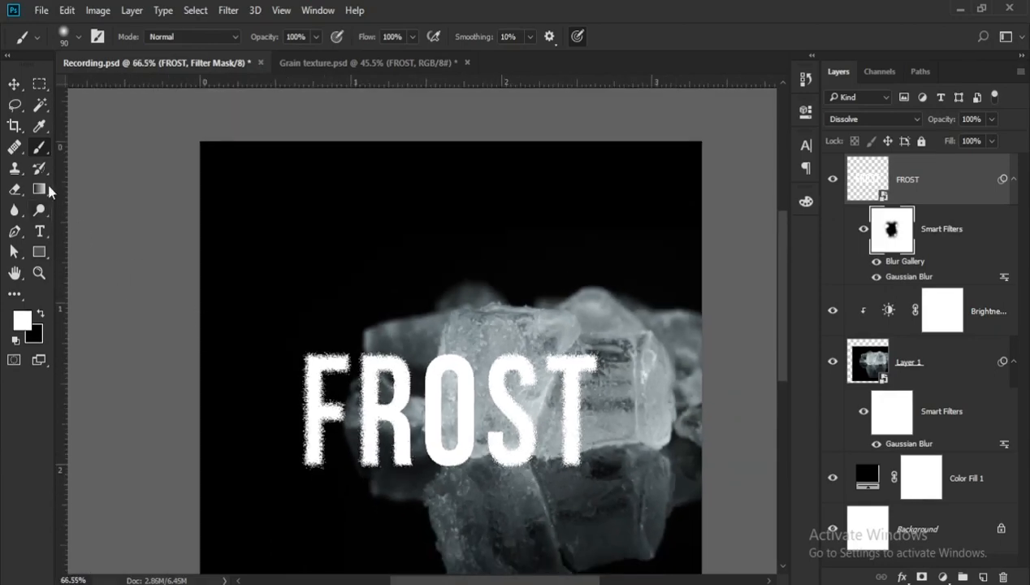
- Open the rain-drops-glass-textured-background image and bring it into the Recording.psd document as a new top layer
click(14, 85)
scroll(485, 374, down, 2)
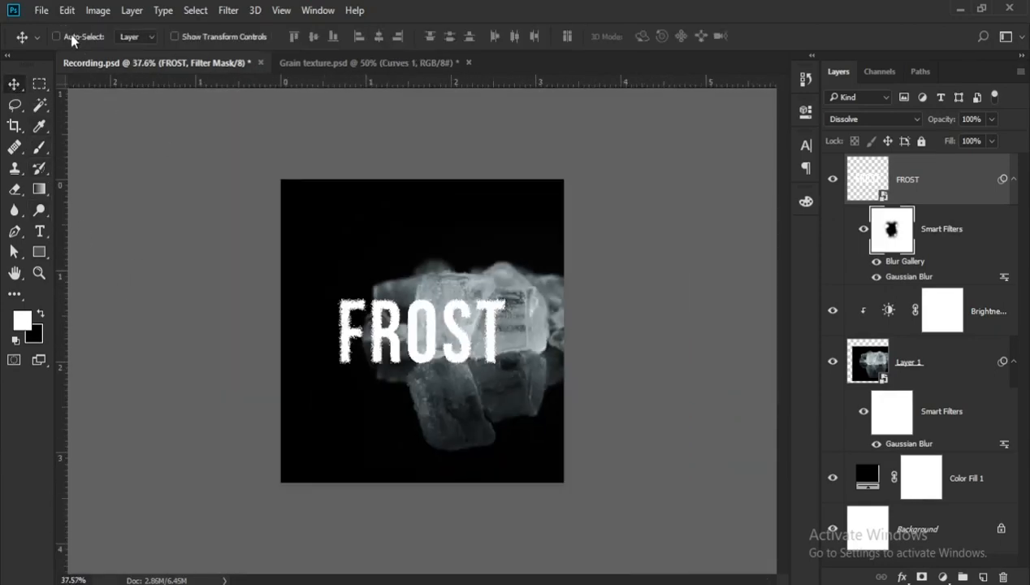
click(43, 12)
click(55, 43)
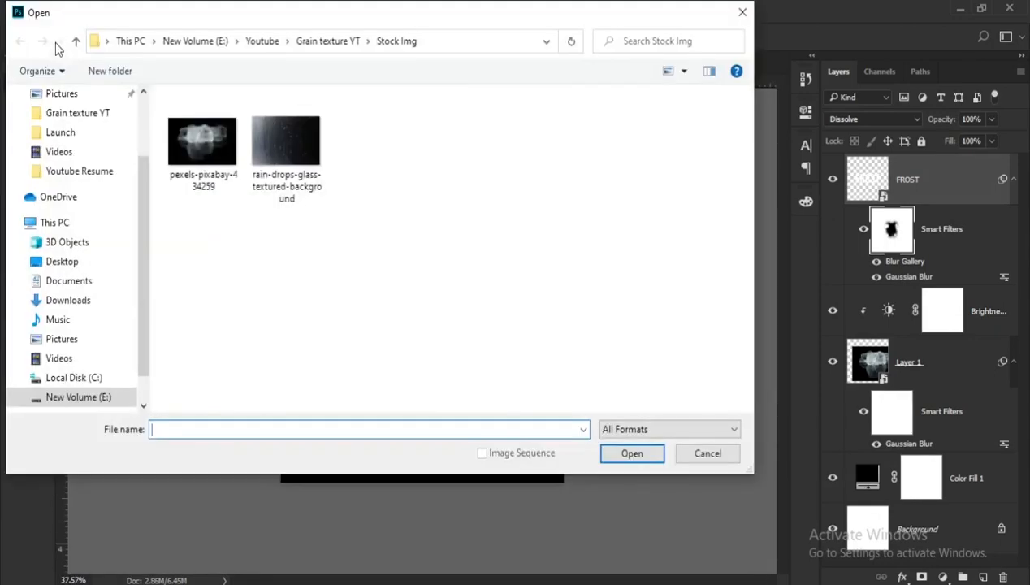
click(258, 165)
click(633, 452)
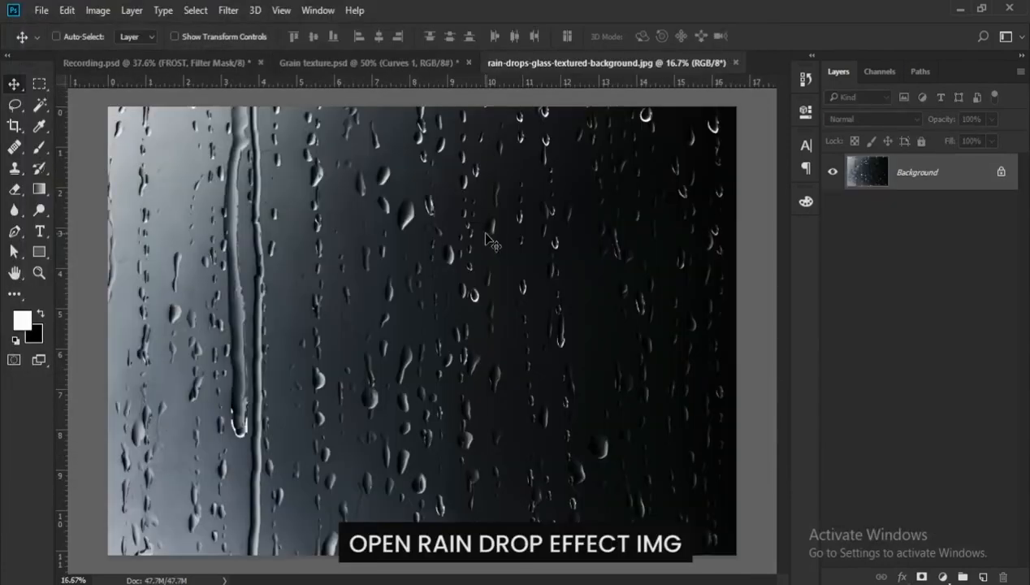
drag(480, 230, 363, 295)
scroll(391, 341, down, 3)
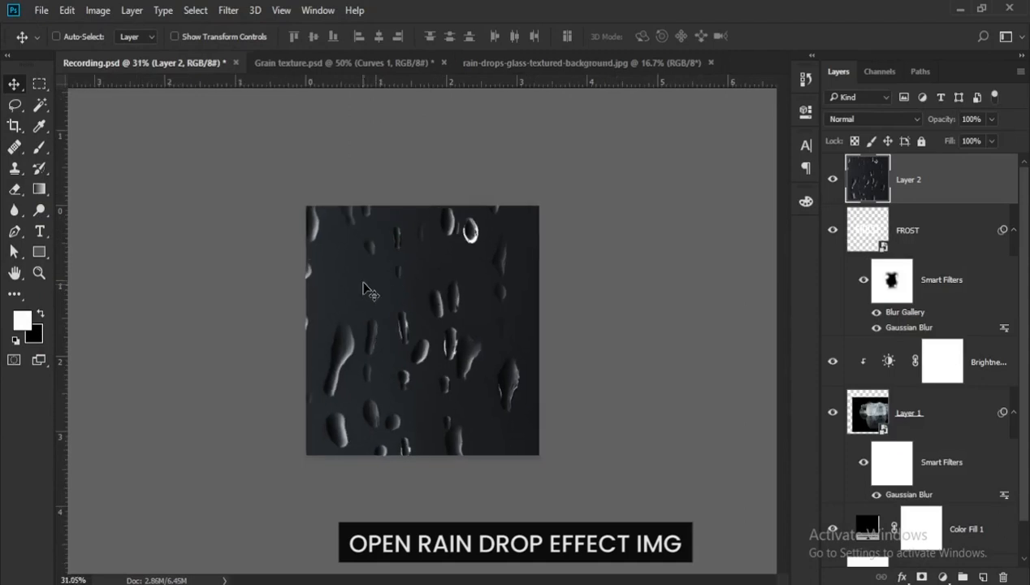
- Convert the raindrop layer to a smart object and scale it down to about 31% so it covers the canvas
right_click(955, 184)
click(735, 279)
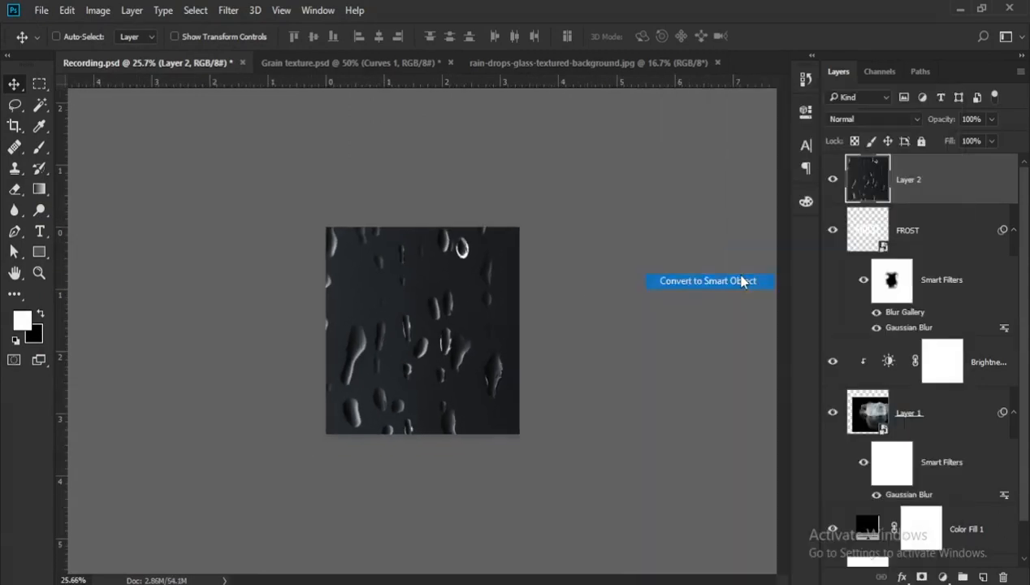
scroll(456, 336, down, 3)
key(ctrl+t)
drag(198, 170, 345, 271)
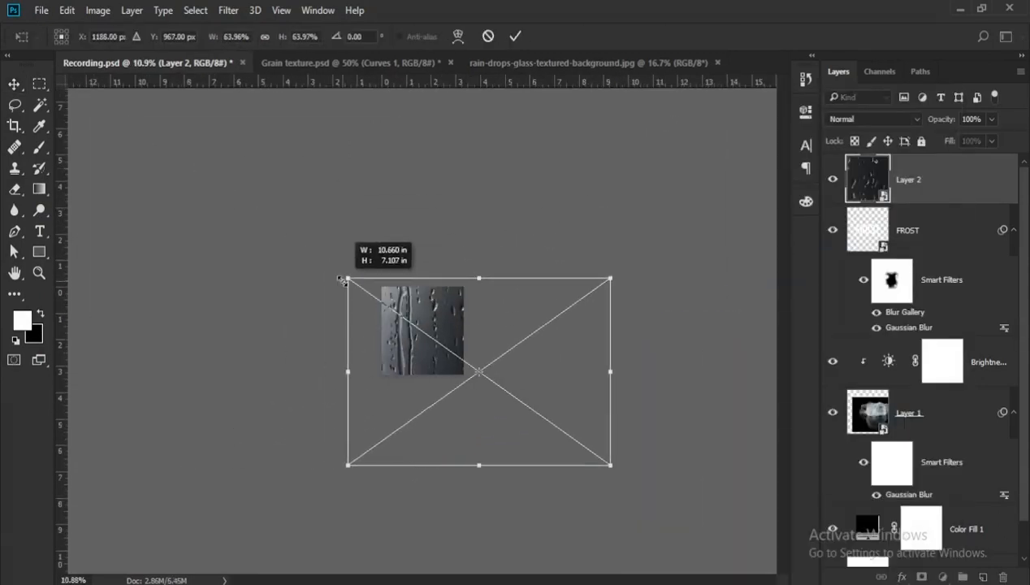
drag(610, 460, 484, 375)
scroll(443, 363, up, 9)
drag(245, 206, 265, 229)
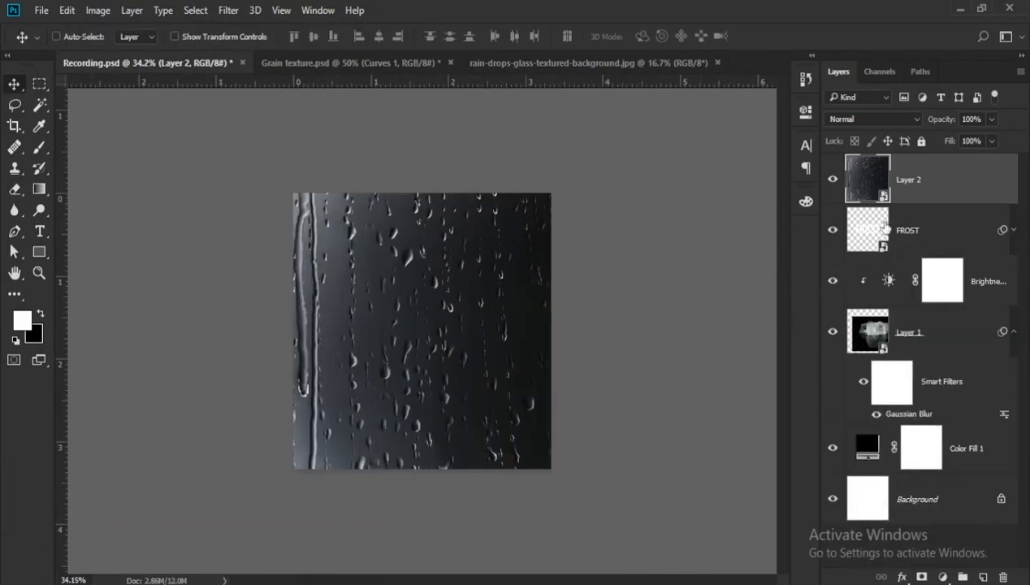
- Place the raindrop layer directly below the FROST layer and shift the image slightly to the right on the canvas
drag(909, 191, 913, 236)
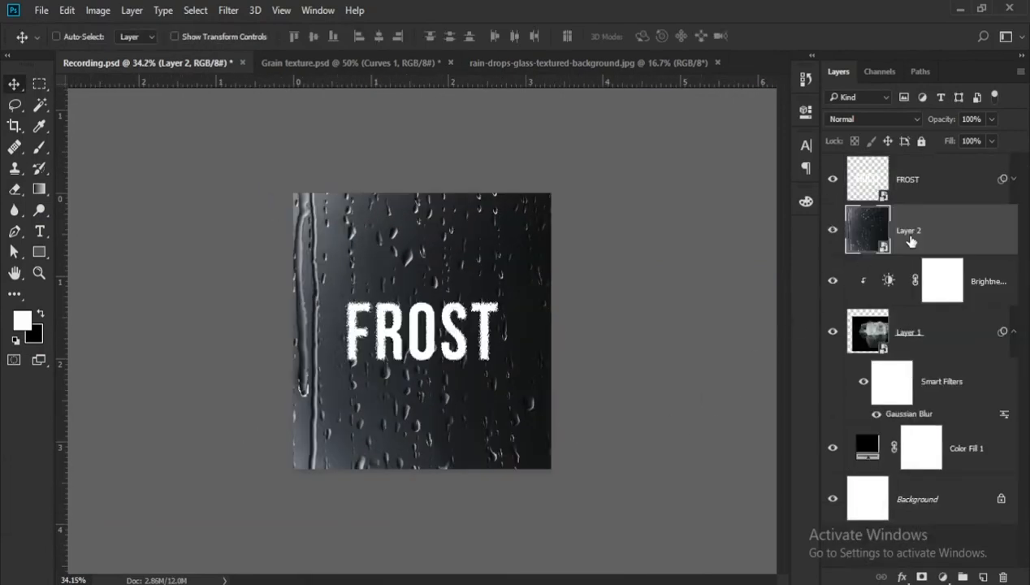
scroll(480, 378, up, 1)
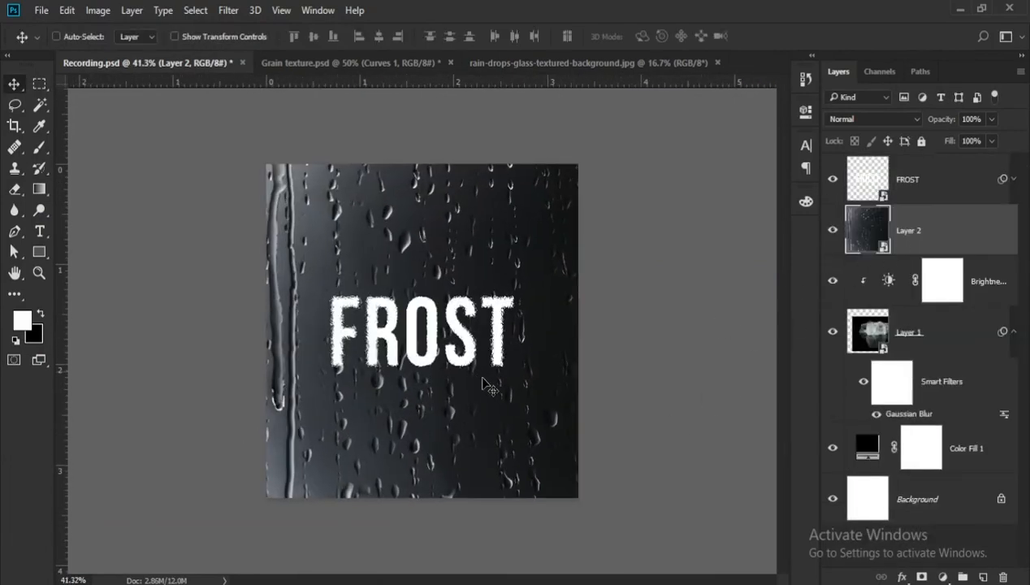
drag(341, 270, 355, 270)
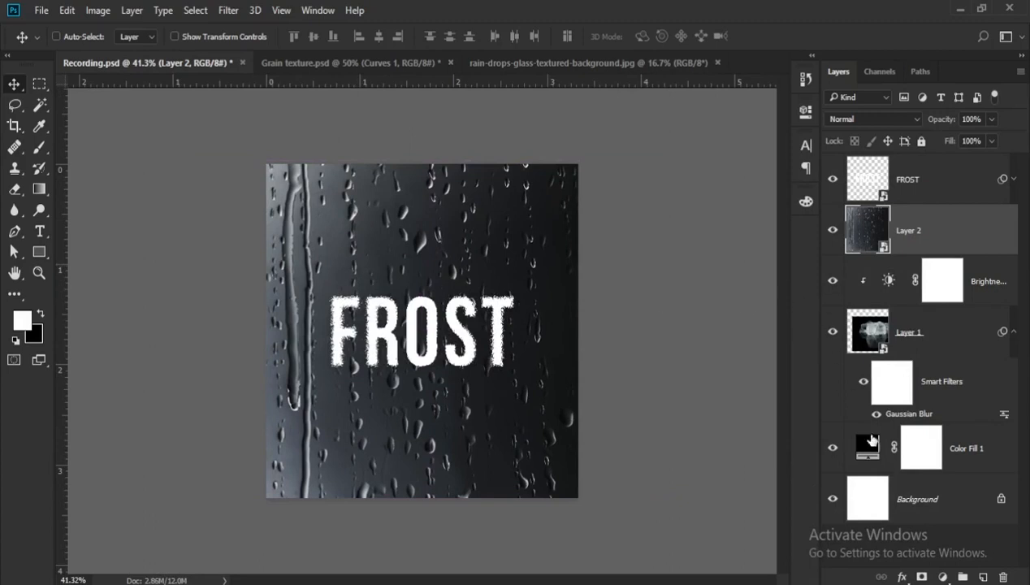
- Add a layer mask to the raindrop layer and paint black over the ice cubes and the area above them with a 400 px brush
click(921, 577)
scroll(325, 400, up, 1)
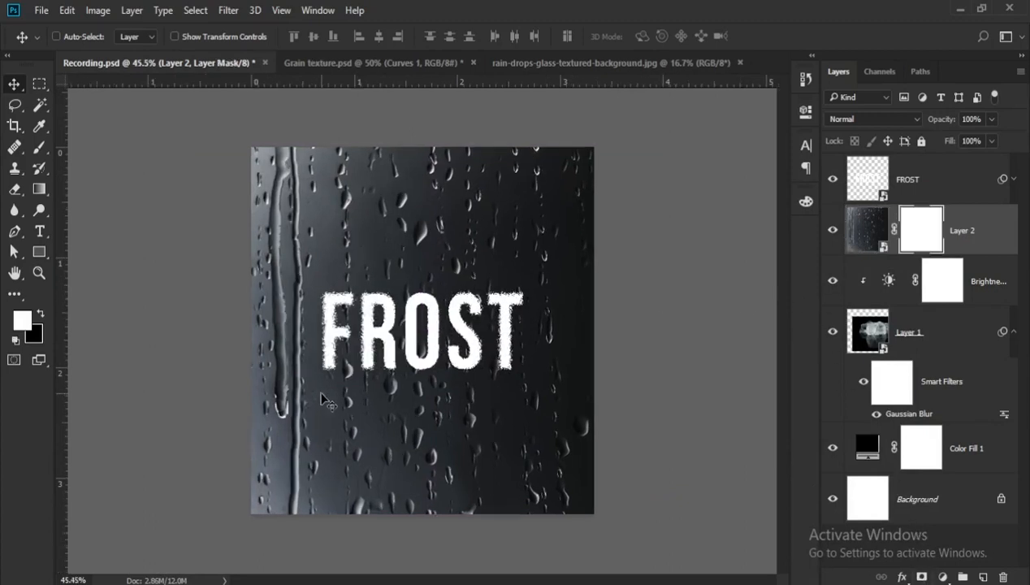
key(b)
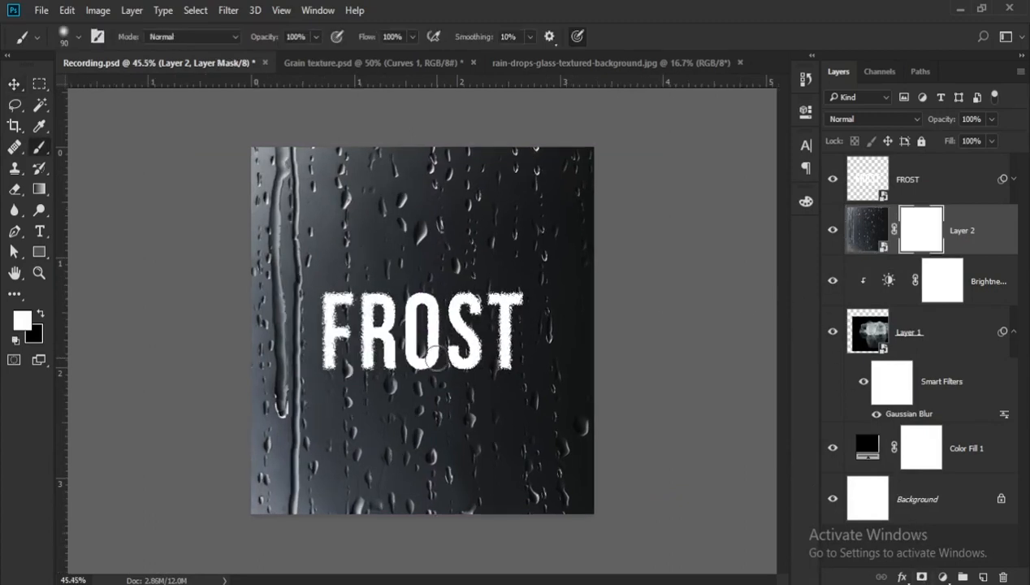
key(bracketright)
key(bracketright)
key(bracketright)
key(bracketright)
key(bracketright)
key(bracketright)
key(bracketright)
key(bracketright)
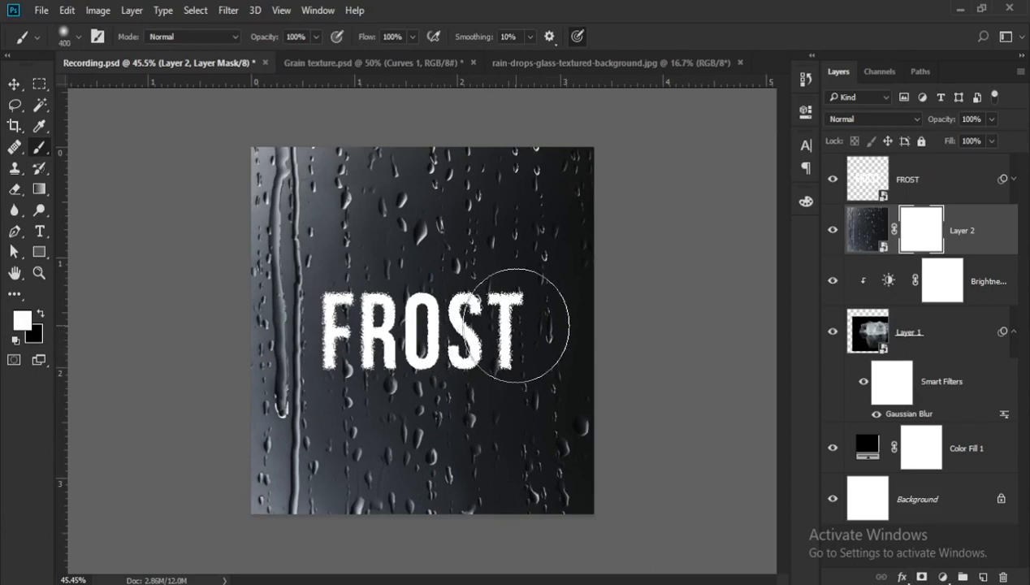
key(x)
mouse_move(497, 324)
mouse_down()
mouse_move(524, 329)
mouse_move(551, 387)
mouse_move(547, 235)
mouse_move(543, 213)
mouse_move(511, 188)
mouse_move(477, 202)
mouse_move(441, 310)
mouse_move(385, 375)
mouse_move(400, 371)
mouse_move(373, 340)
mouse_move(457, 341)
mouse_up()
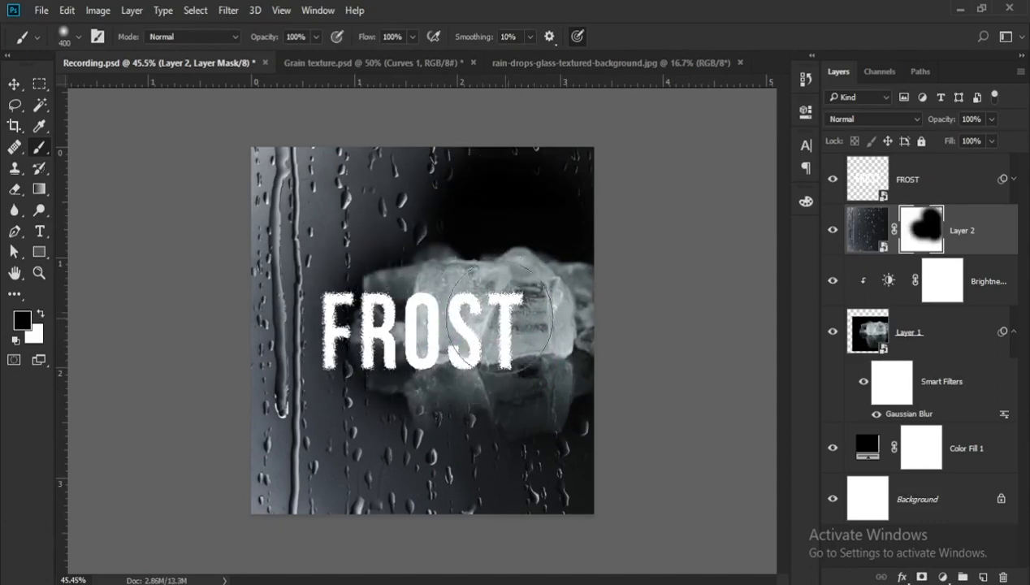
- Set the raindrop layer's opacity to 68%
alt+scroll(439, 350, down, 1)
click(868, 229)
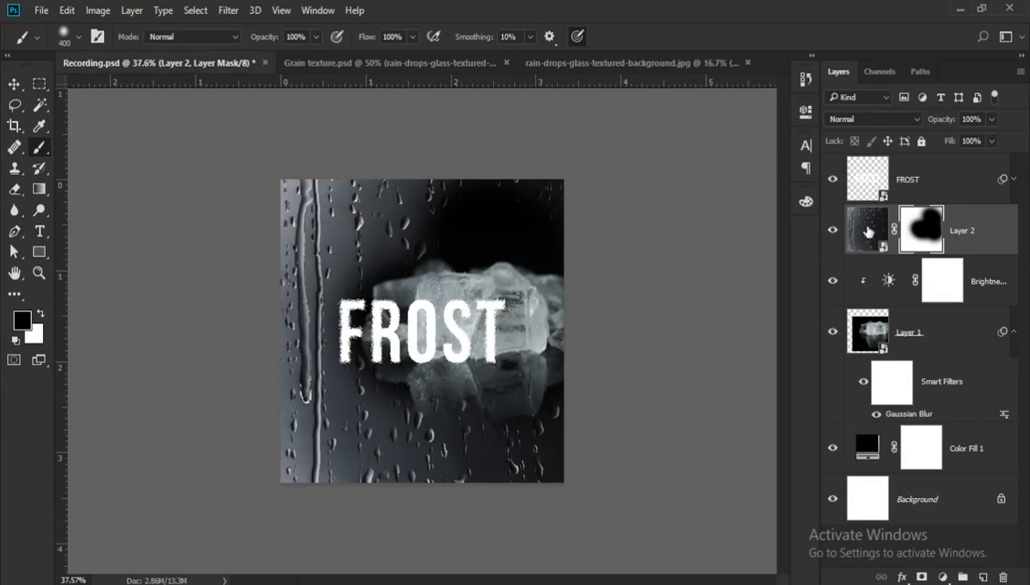
key(x)
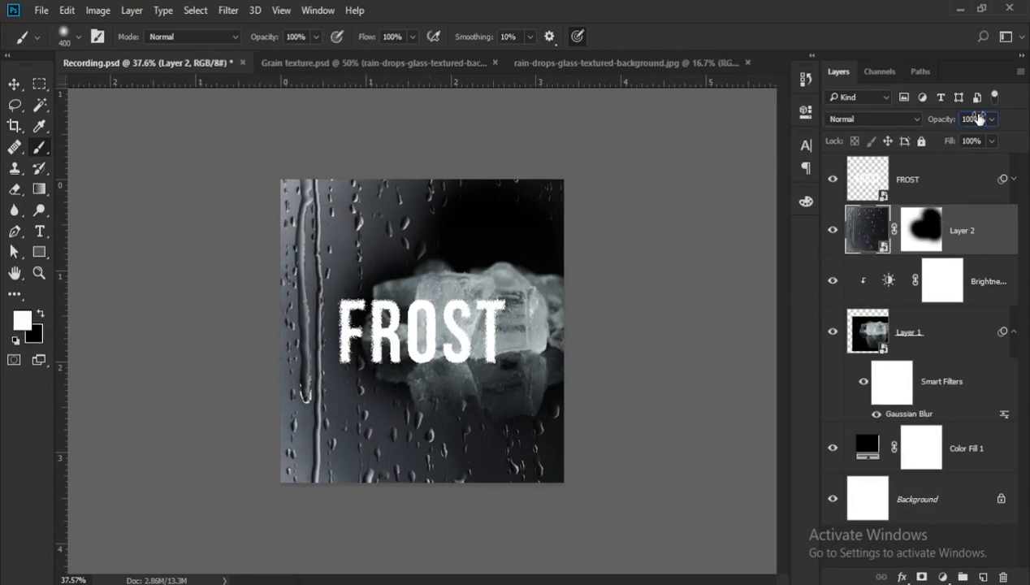
click(979, 119)
text(68)
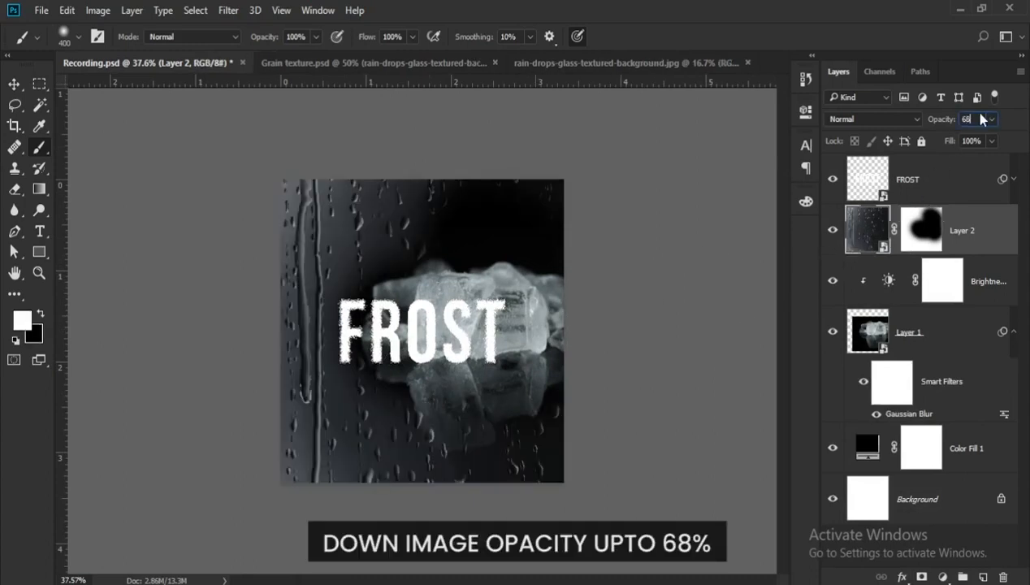
key(Return)
- Paint white on the raindrop layer's mask above the ice cubes to restore the drops there
scroll(452, 319, up, 1)
click(923, 230)
key(x)
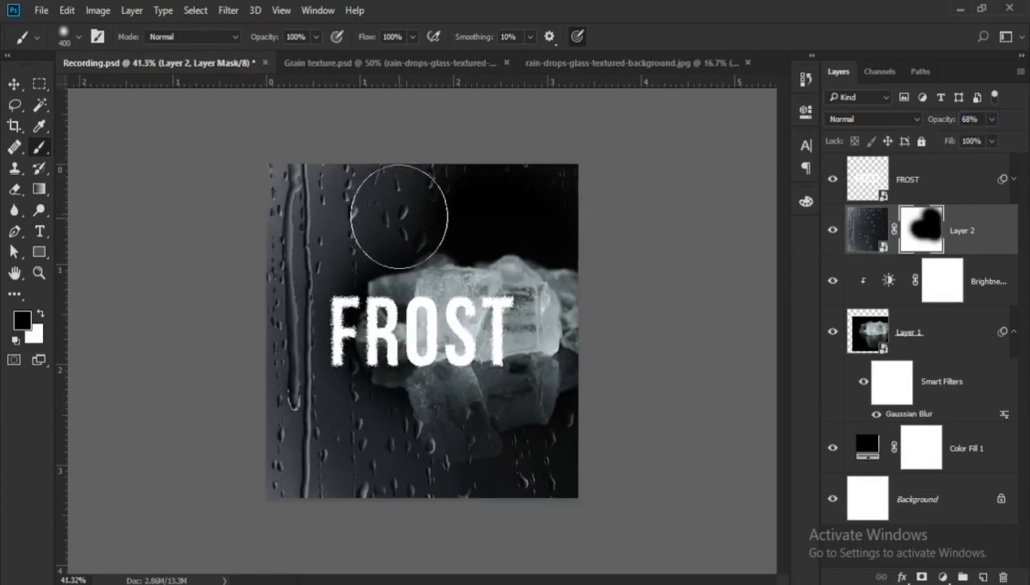
scroll(404, 213, up, 1)
key(x)
mouse_move(434, 167)
mouse_down()
mouse_move(596, 171)
mouse_move(531, 197)
mouse_move(467, 179)
mouse_move(372, 176)
mouse_move(592, 420)
mouse_move(595, 178)
mouse_move(523, 233)
mouse_move(383, 180)
mouse_move(614, 181)
mouse_move(612, 228)
mouse_up()
- Add a Curves adjustment layer above the raindrop layer and clip it to that layer
click(868, 230)
key(v)
scroll(506, 265, up, 1)
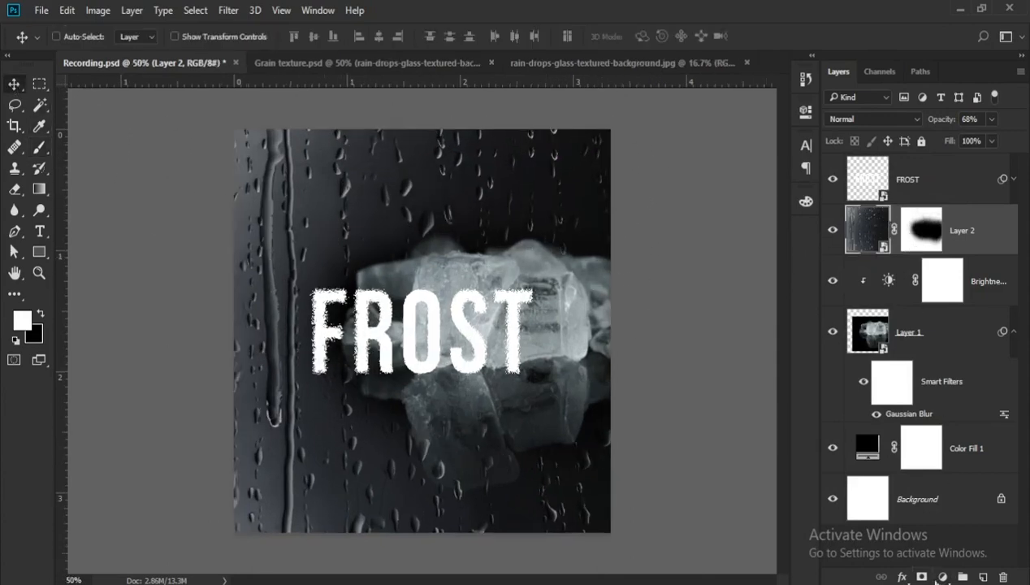
click(943, 577)
click(781, 331)
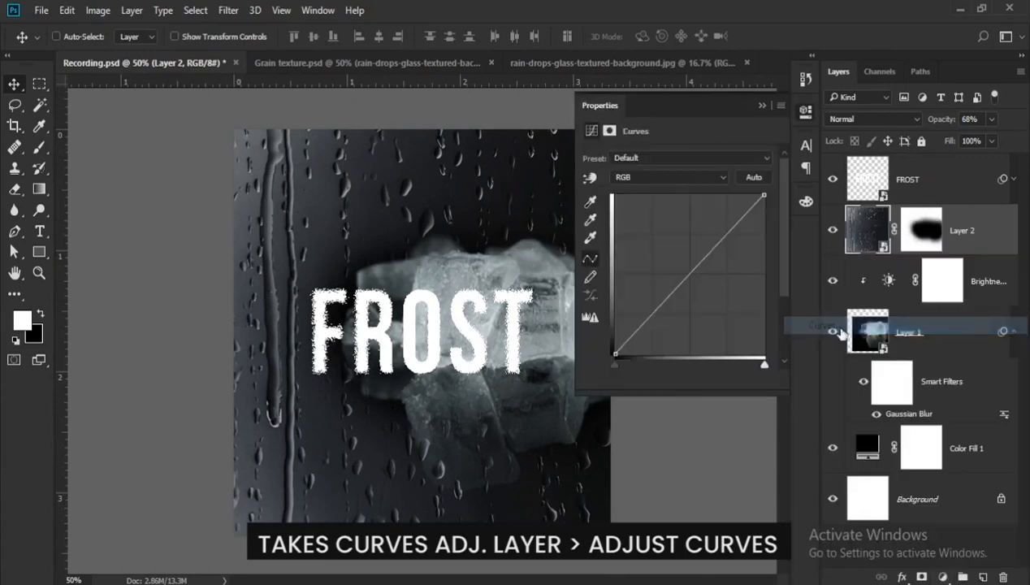
click(696, 378)
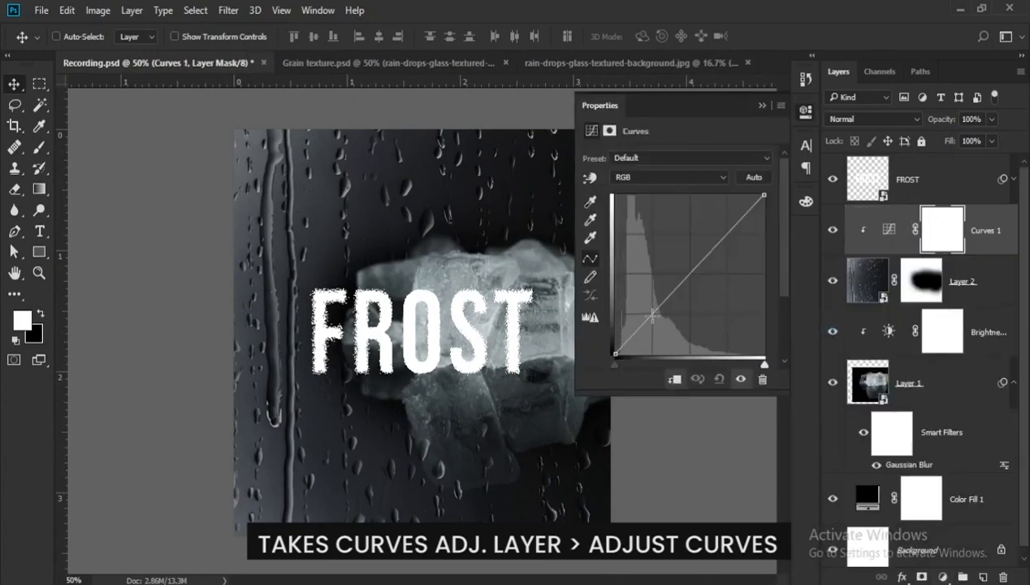
- Shape the Curves adjustment into an S-curve with darkened shadows and raised highlights to boost the raindrops' contrast
mouse_move(652, 315)
mouse_down()
mouse_move(656, 308)
mouse_move(665, 324)
mouse_up()
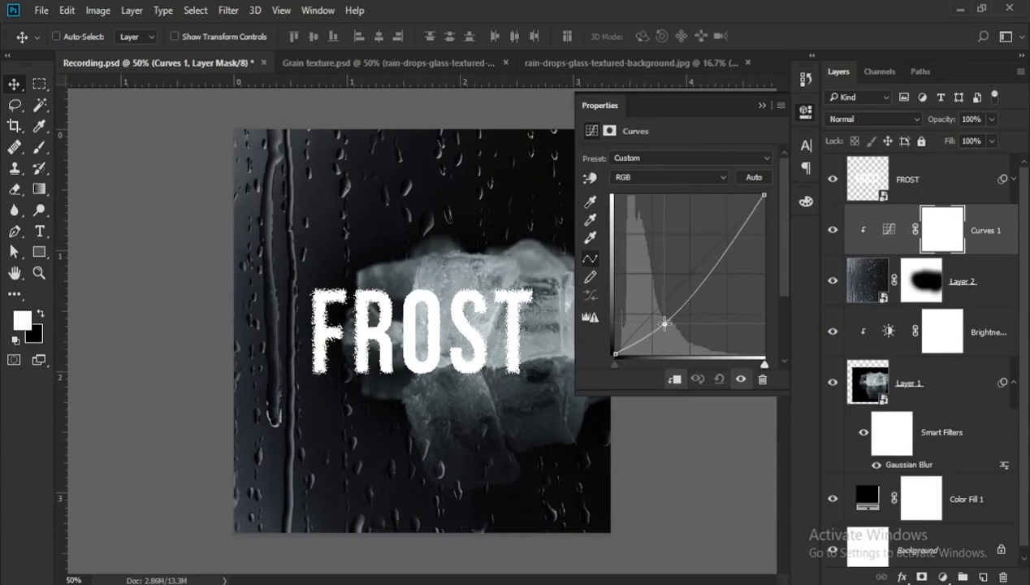
drag(715, 270, 712, 245)
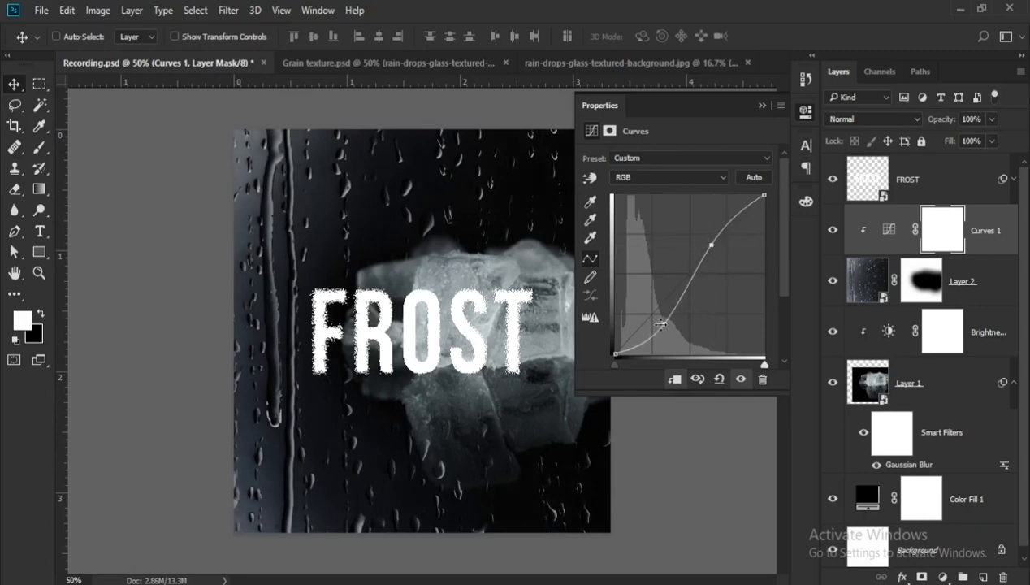
drag(663, 326, 666, 326)
drag(712, 245, 713, 242)
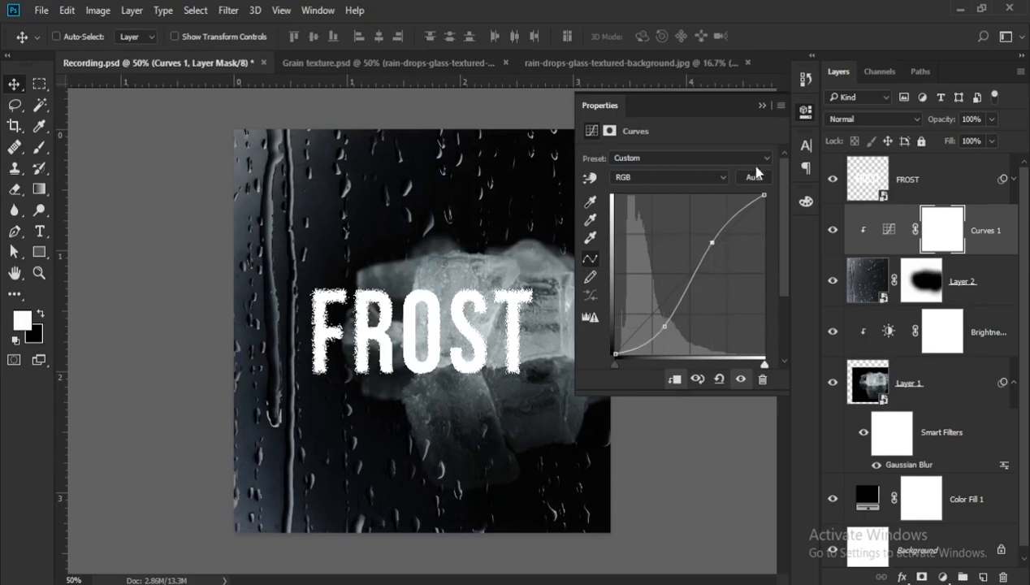
click(762, 106)
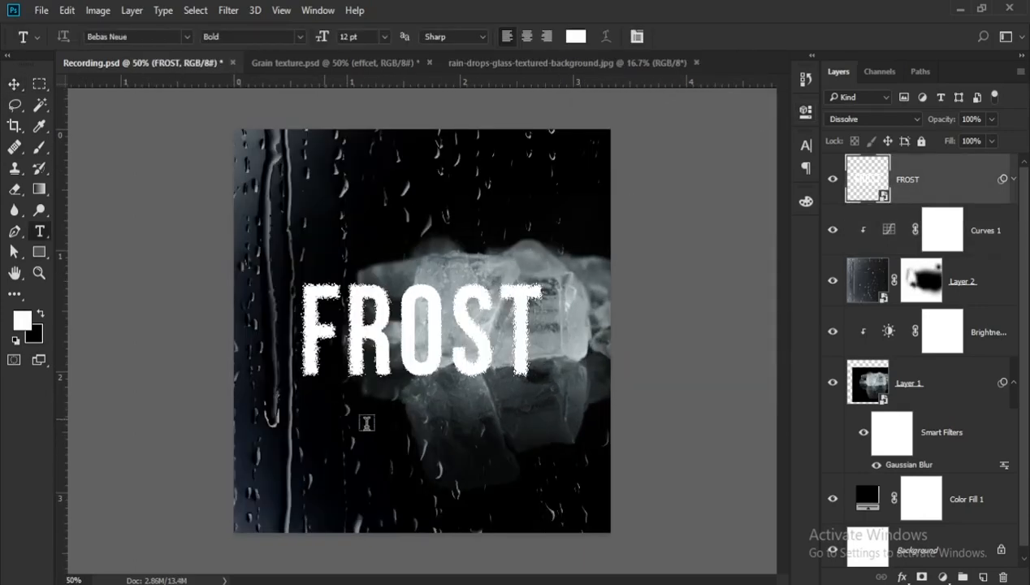
- Add the text EFFECT in white 12 pt Bebas Neue Bold with wide letter spacing below the FROST text
text(E)
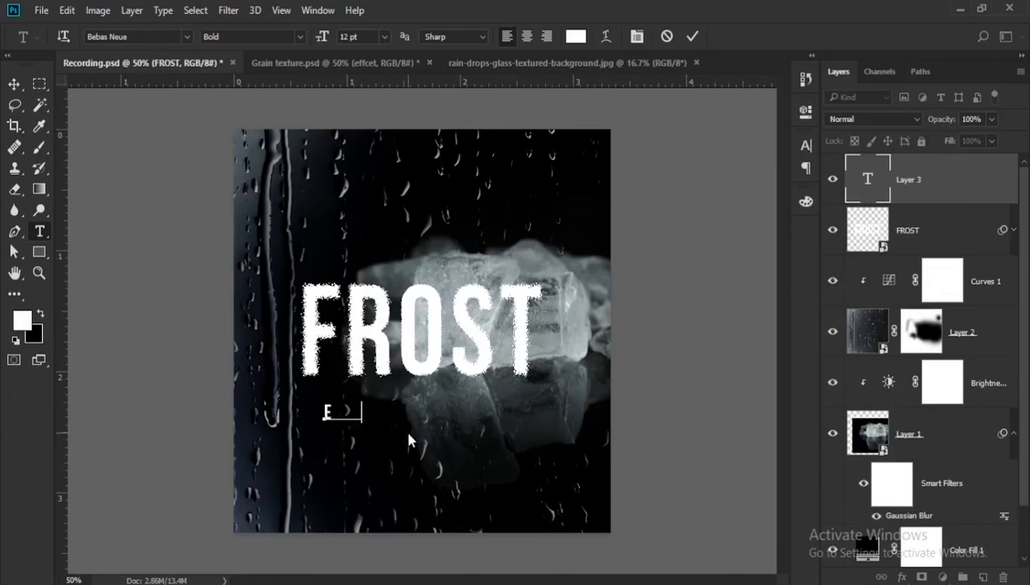
text(FFECT)
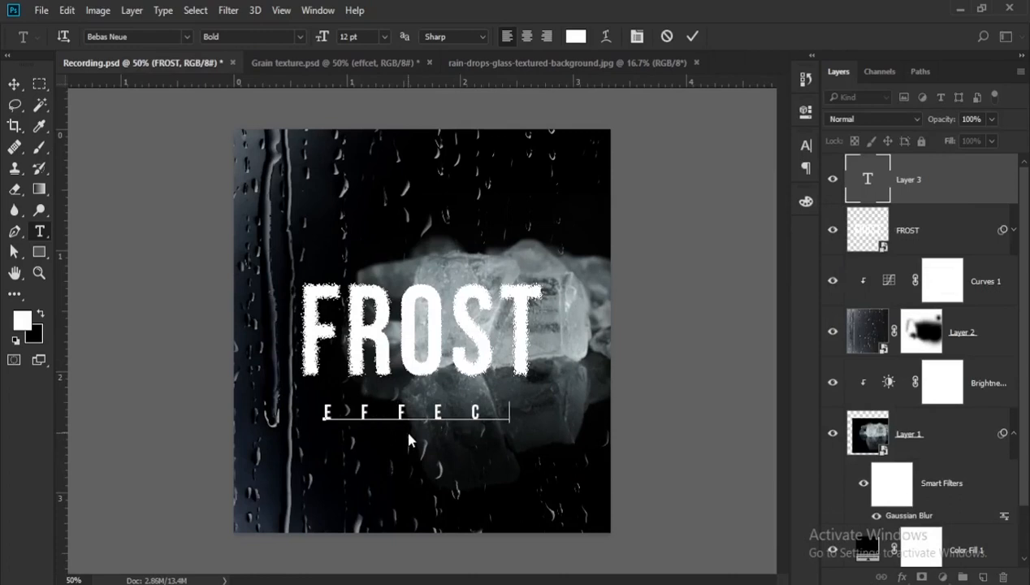
key(shift+Left)
key(shift+Left)
key(shift+Left)
key(shift+Left)
key(shift+Left)
key(shift+Left)
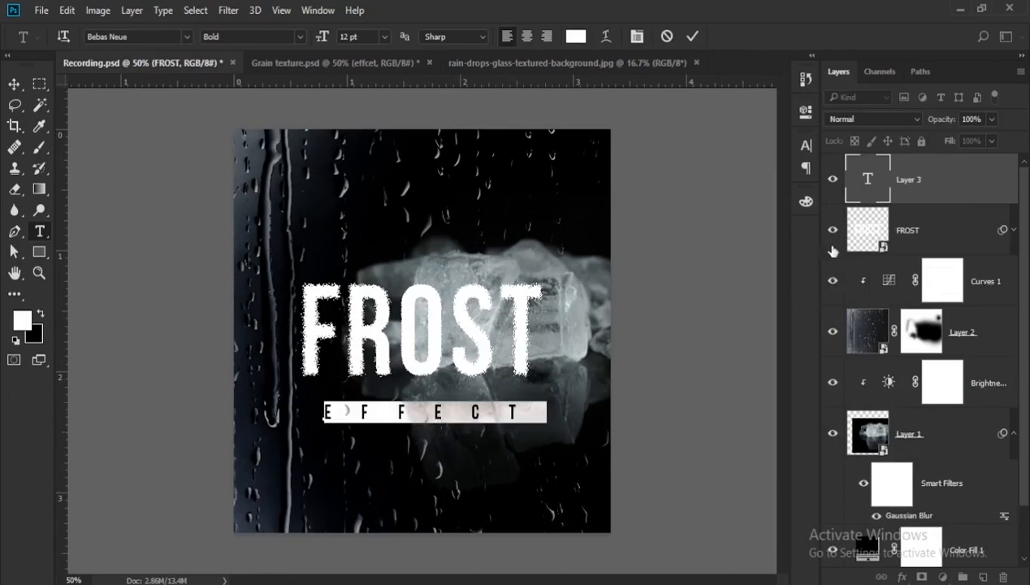
click(805, 150)
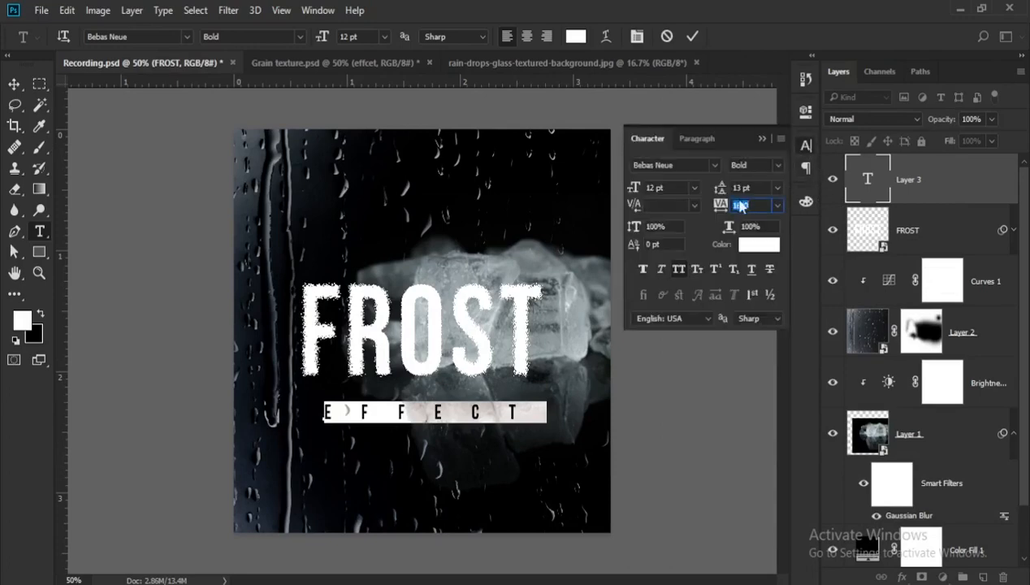
click(764, 139)
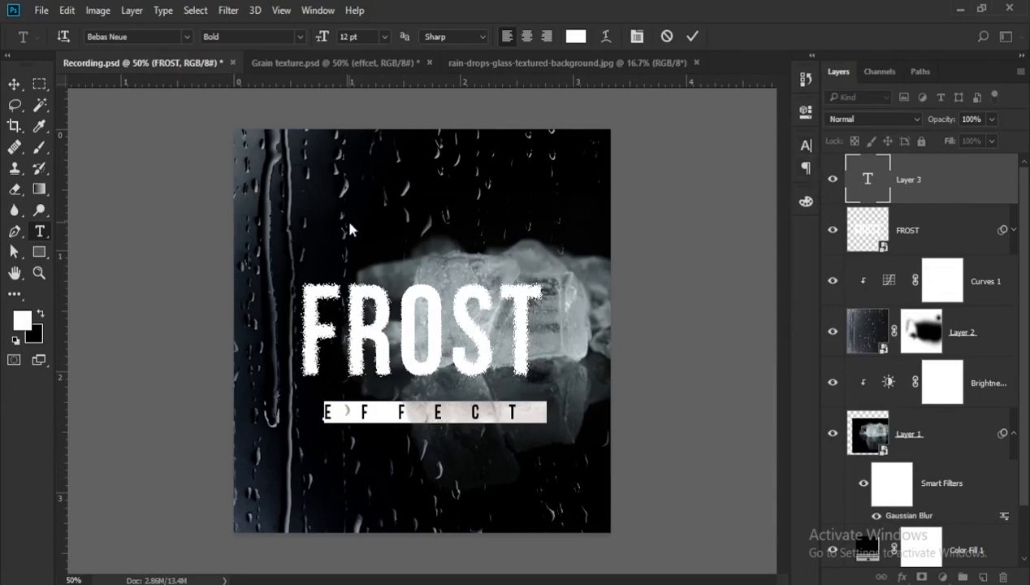
click(13, 83)
scroll(453, 364, up, 1)
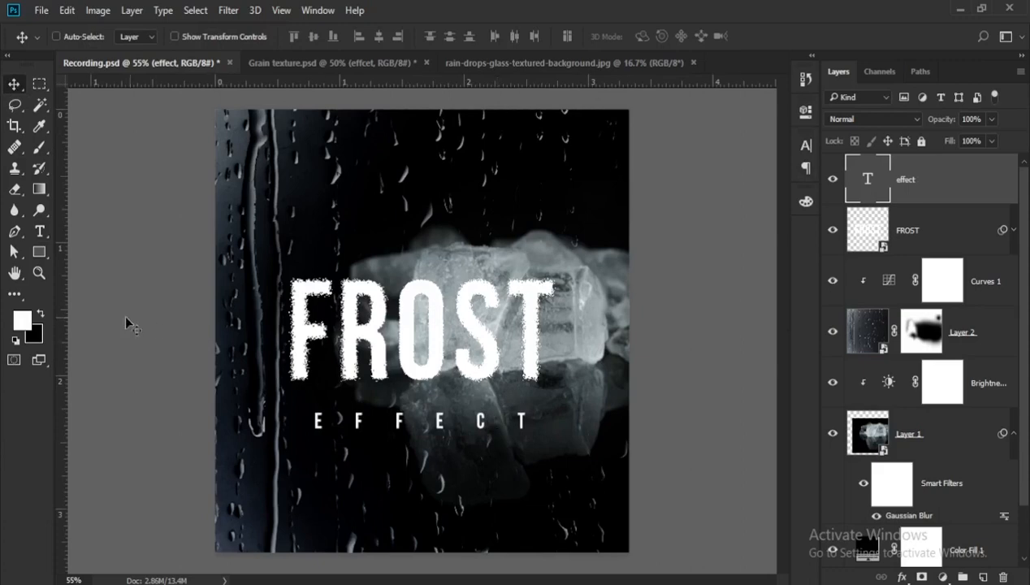
- Draw a rectangle of about 597 × 60 px over the EFFECT text, with no fill and a white 4.68 px stroke
key(u)
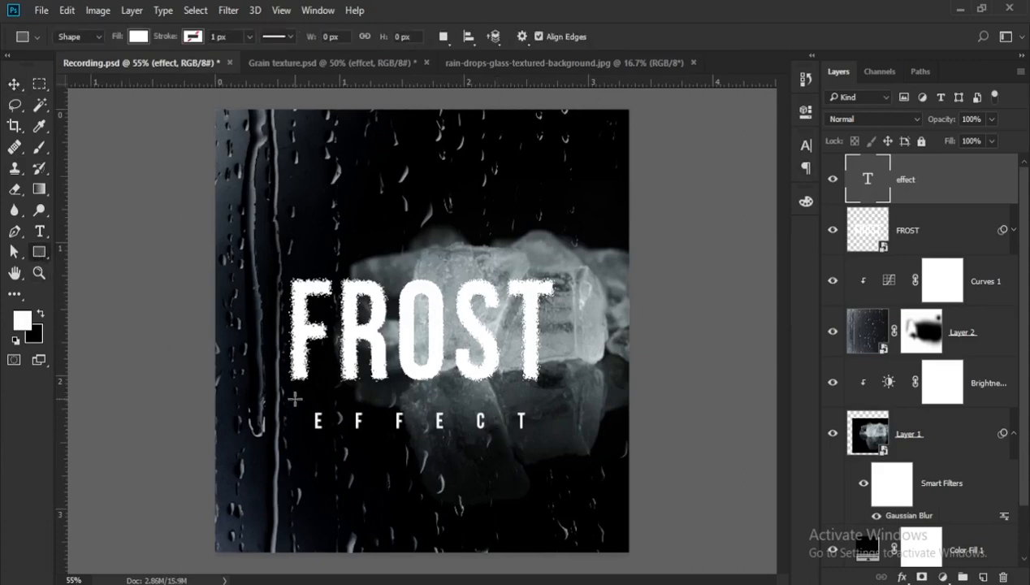
drag(291, 399, 539, 423)
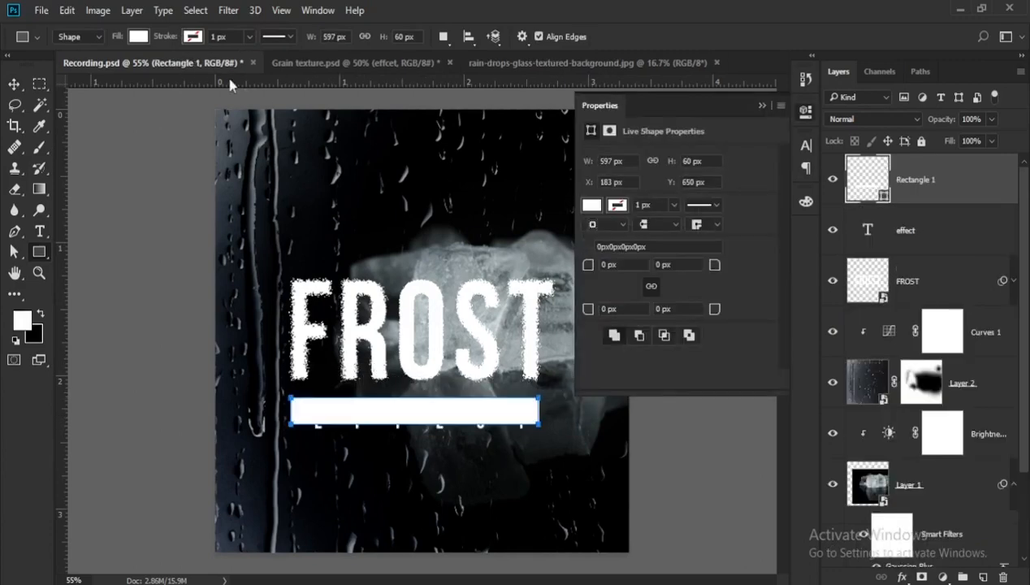
click(138, 36)
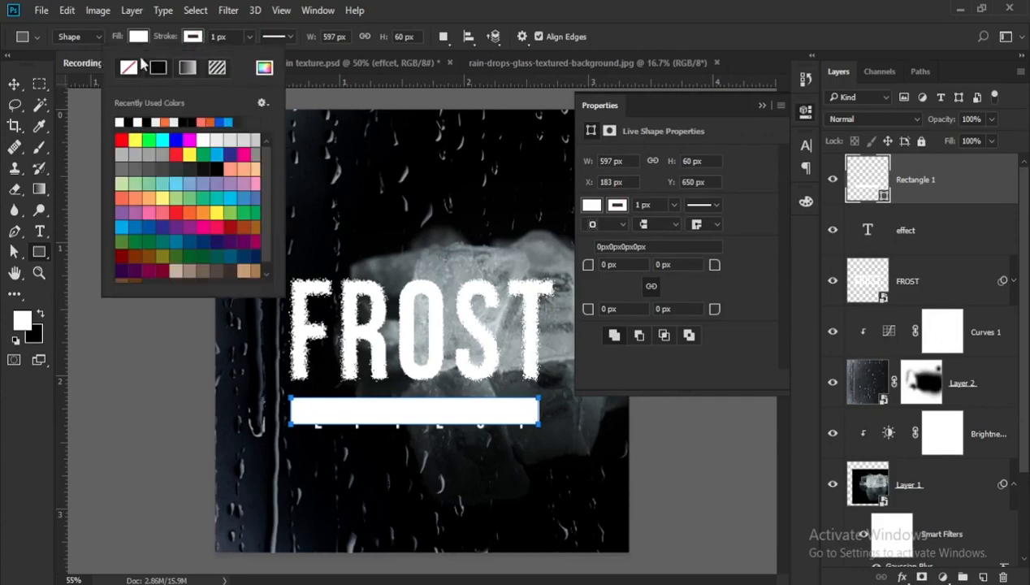
click(142, 37)
click(75, 69)
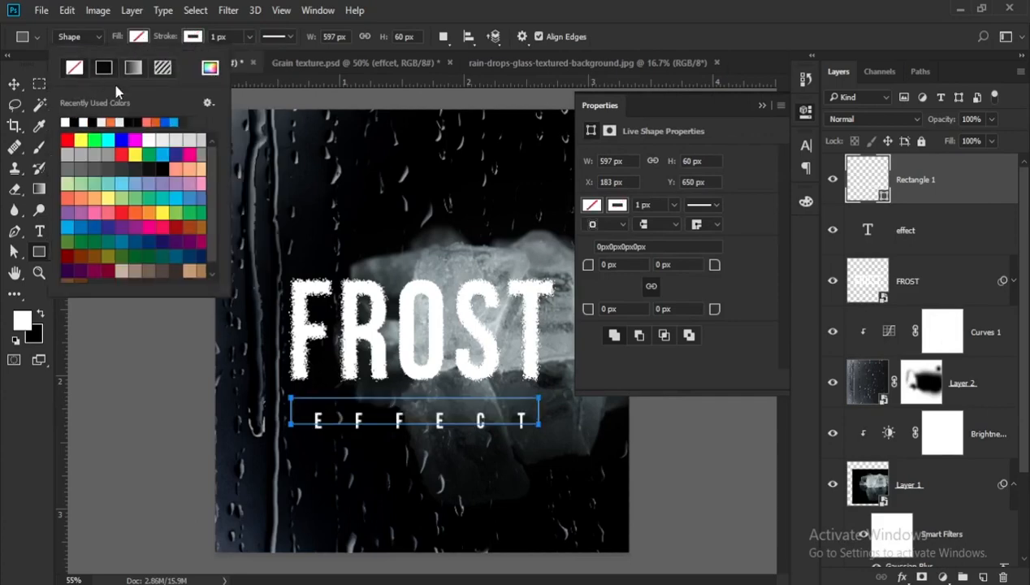
click(762, 108)
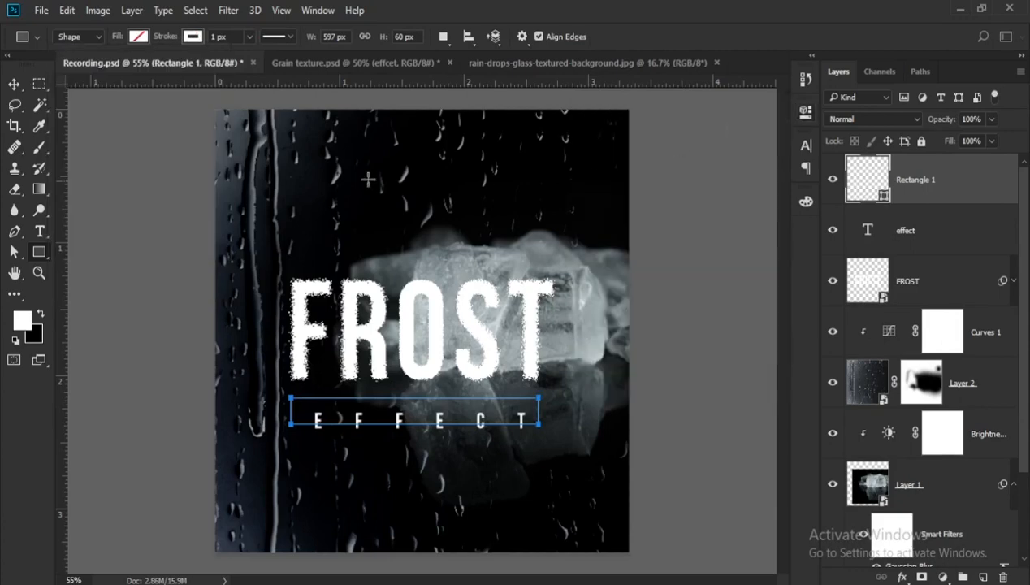
click(250, 38)
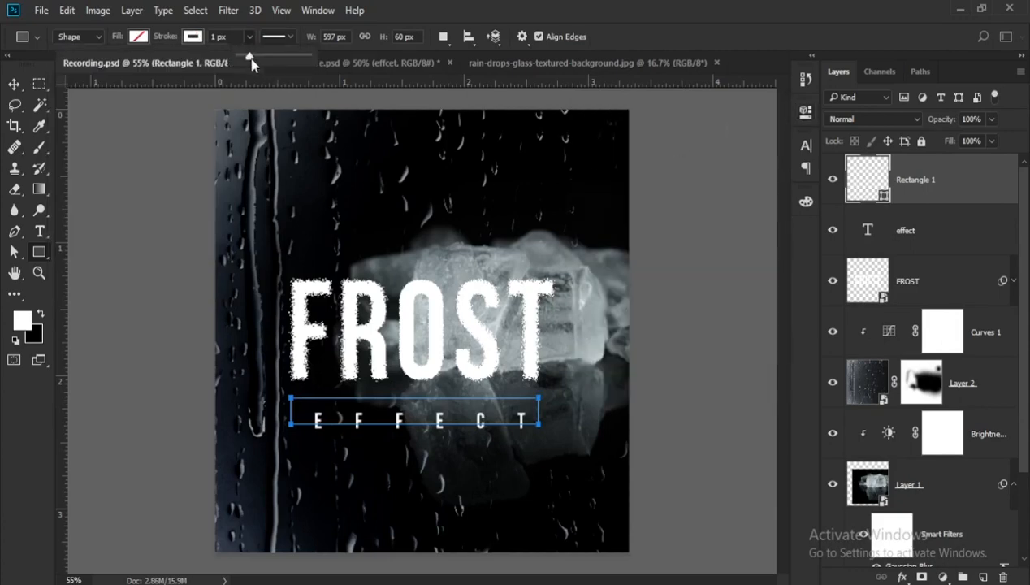
drag(247, 57, 251, 56)
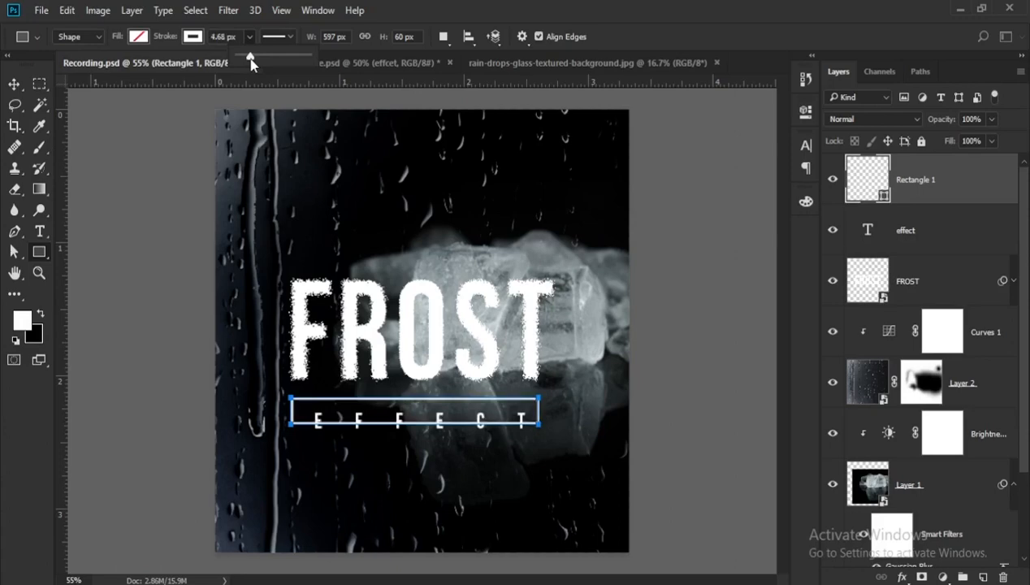
- Stretch the outlined rectangle's lower edge slightly downward with Free Transform so it is taller around the EFFECT text
click(16, 88)
scroll(431, 413, up, 5)
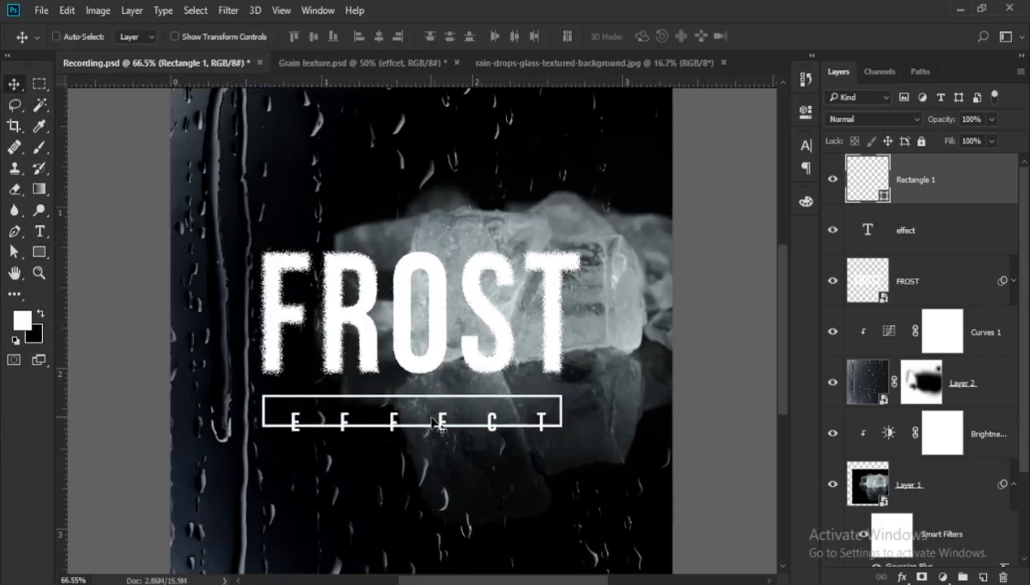
key(ctrl+t)
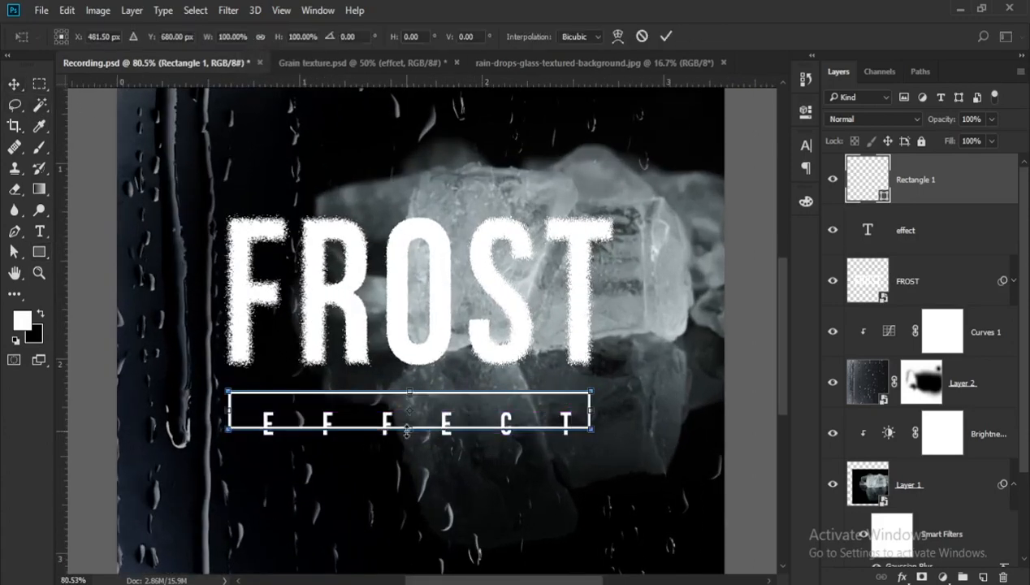
drag(408, 431, 408, 436)
key(Return)
scroll(493, 429, up, 1)
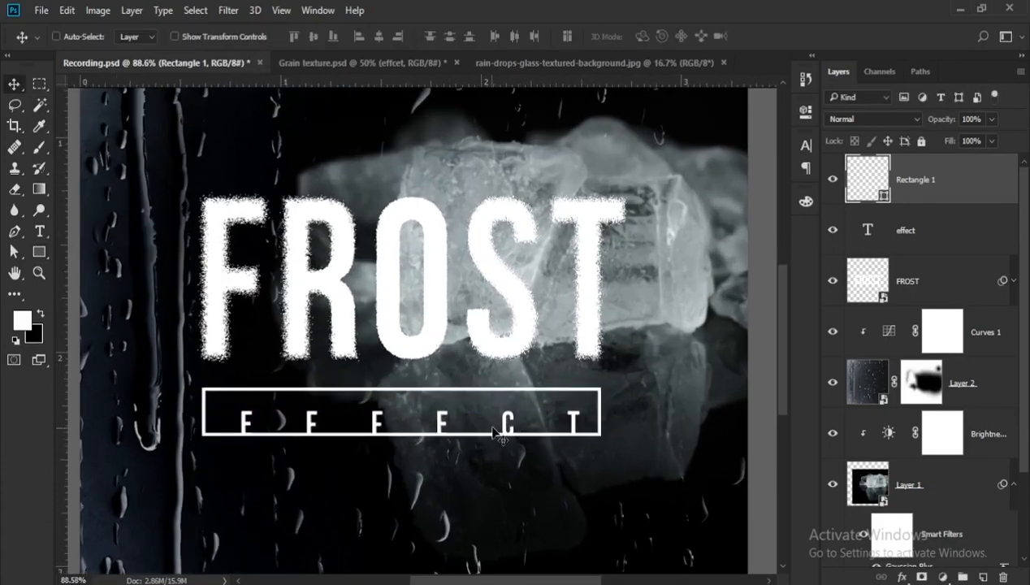
- Move the EFFECT text up and left until it is centred inside the outlined rectangle
click(872, 248)
scroll(455, 429, up, 2)
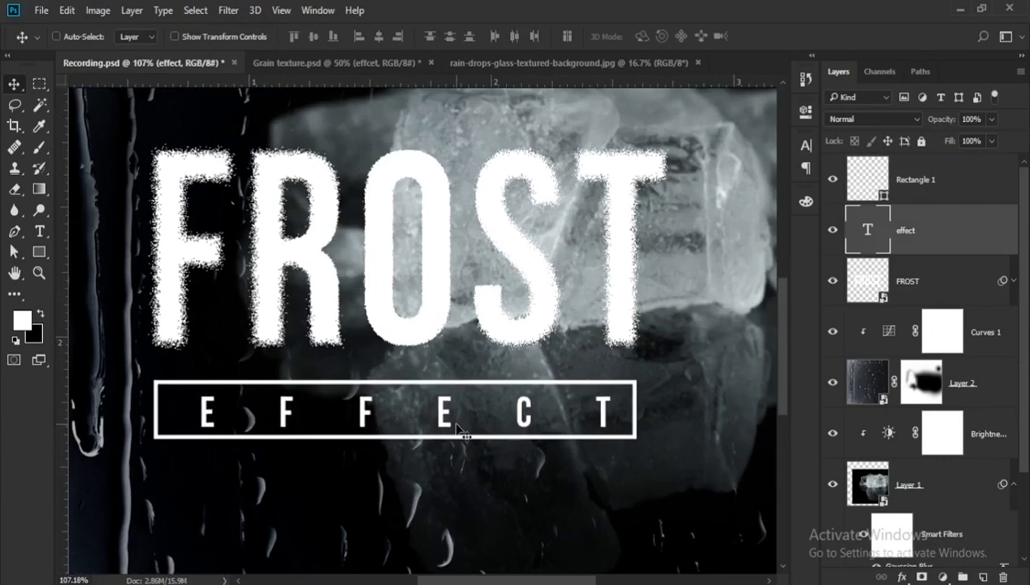
key(Left)
key(Up)
key(Left)
key(Left)
key(Left)
key(Left)
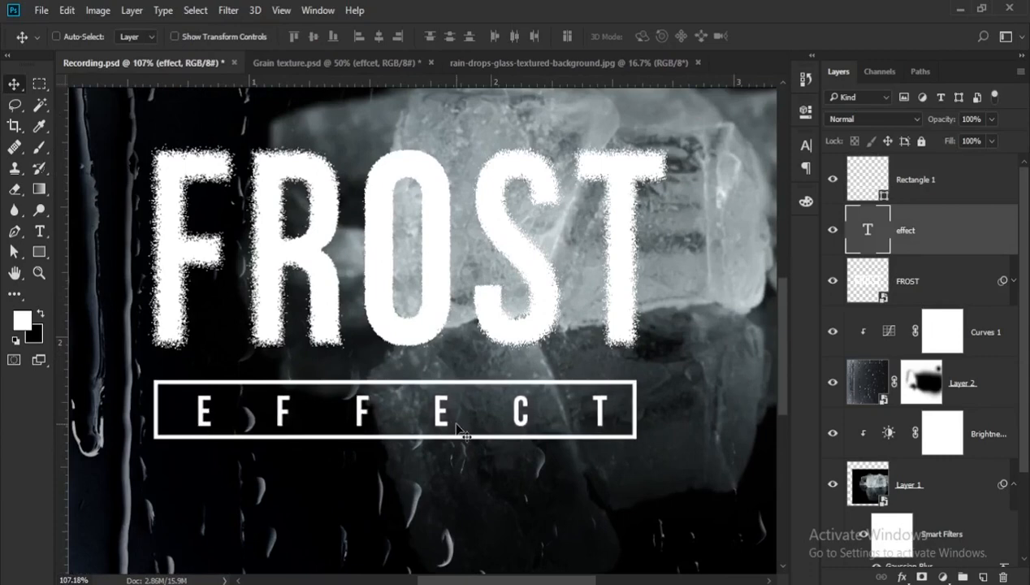
key(Left)
key(Left)
key(Left)
key(Left)
key(Left)
key(Left)
key(Left)
key(Left)
key(Left)
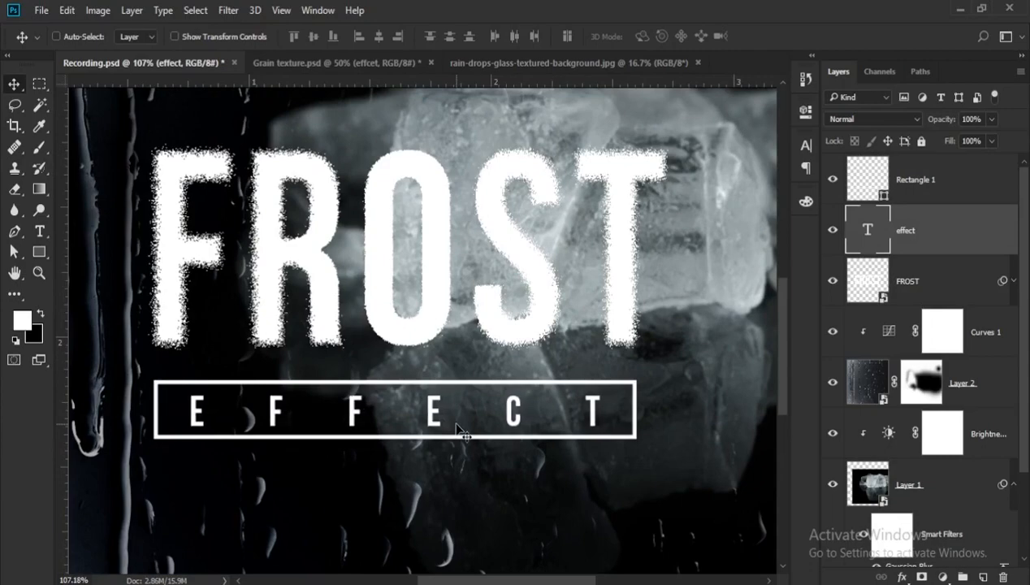
- Move the ice-cube photo on Layer 1 lower on the canvas, behind the FROST and EFFECT text
scroll(460, 430, down, 6)
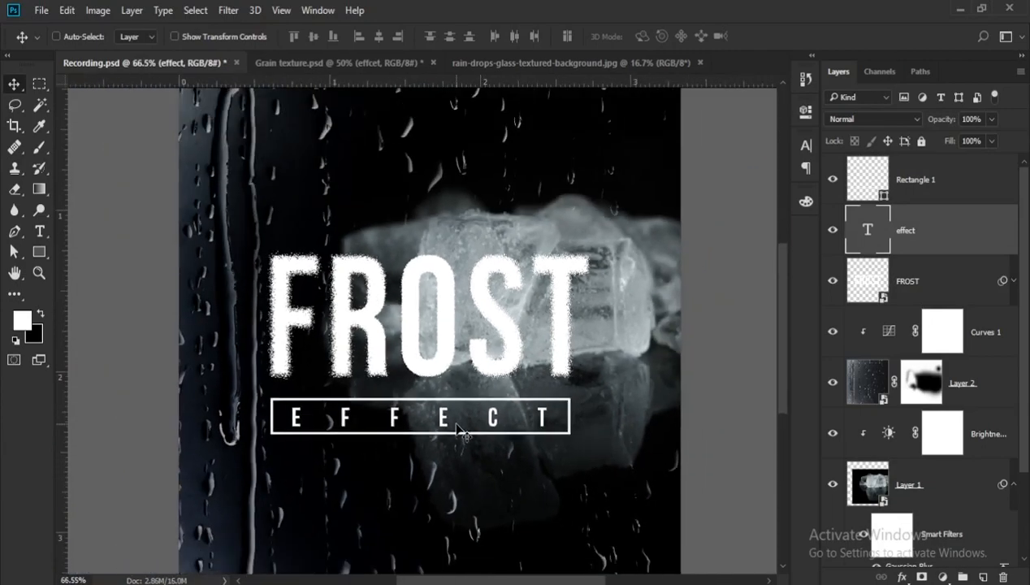
drag(453, 416, 538, 419)
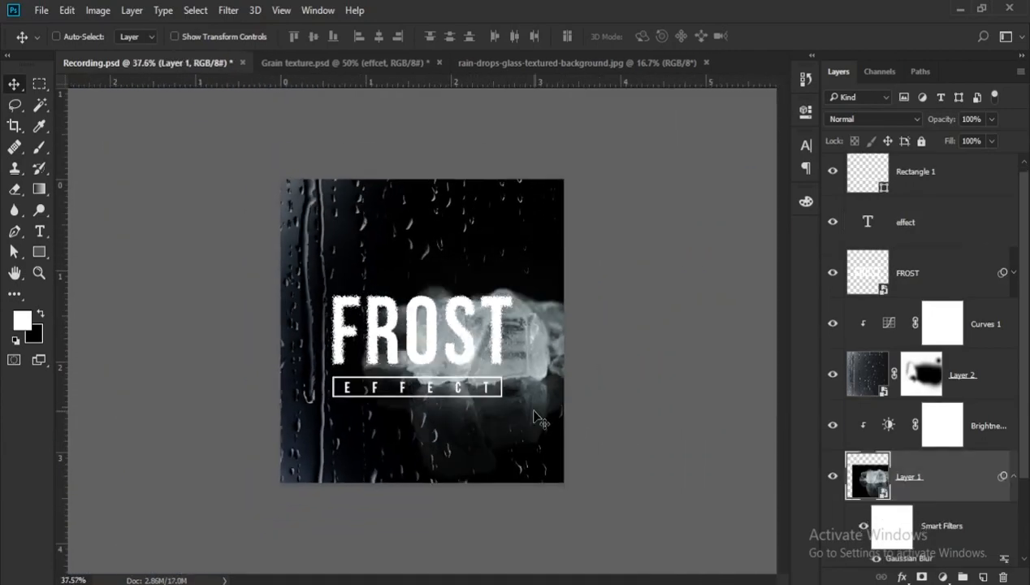